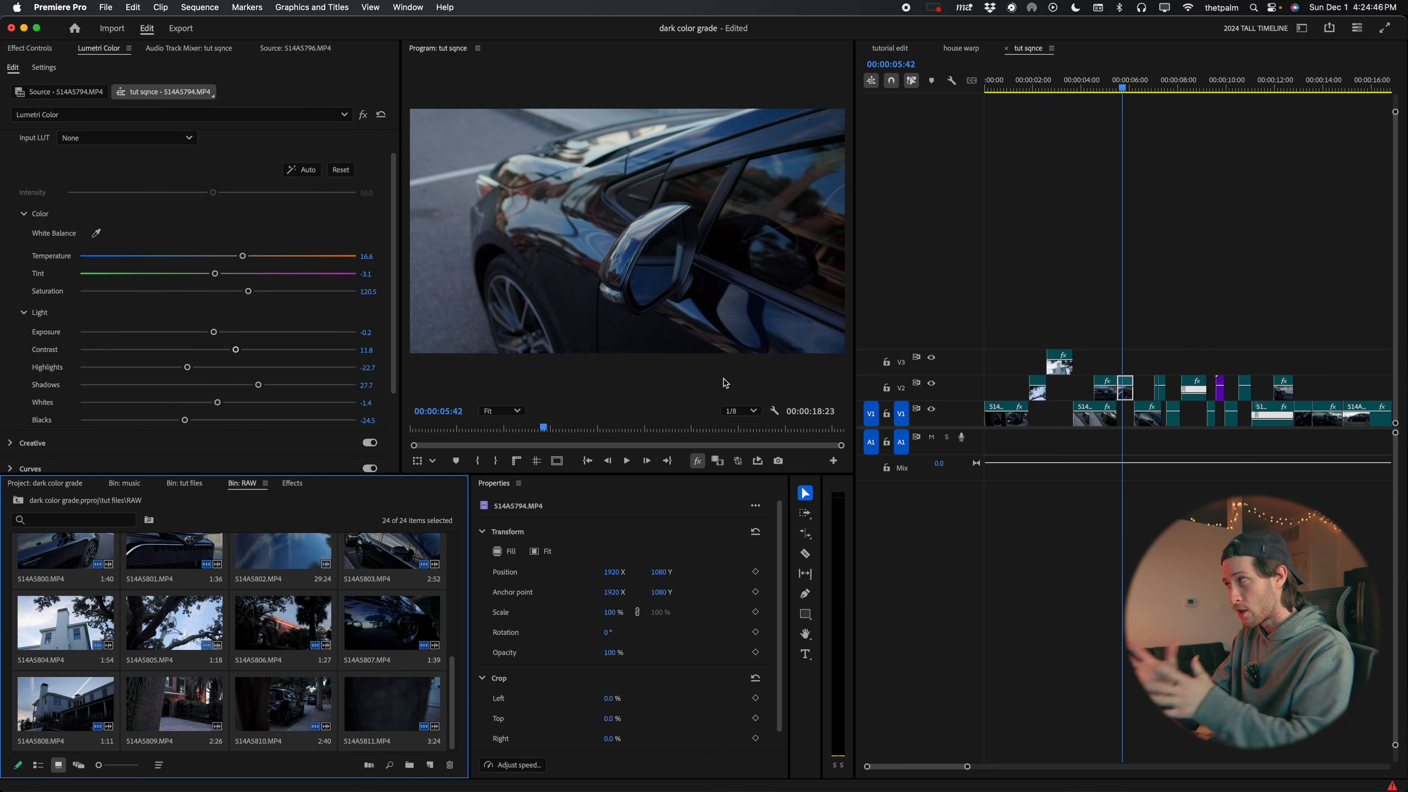
Select the car mirror clip S14A5794.MP4, reset its Lumetri Shadows and raise them to 28.2
click(1110, 331)
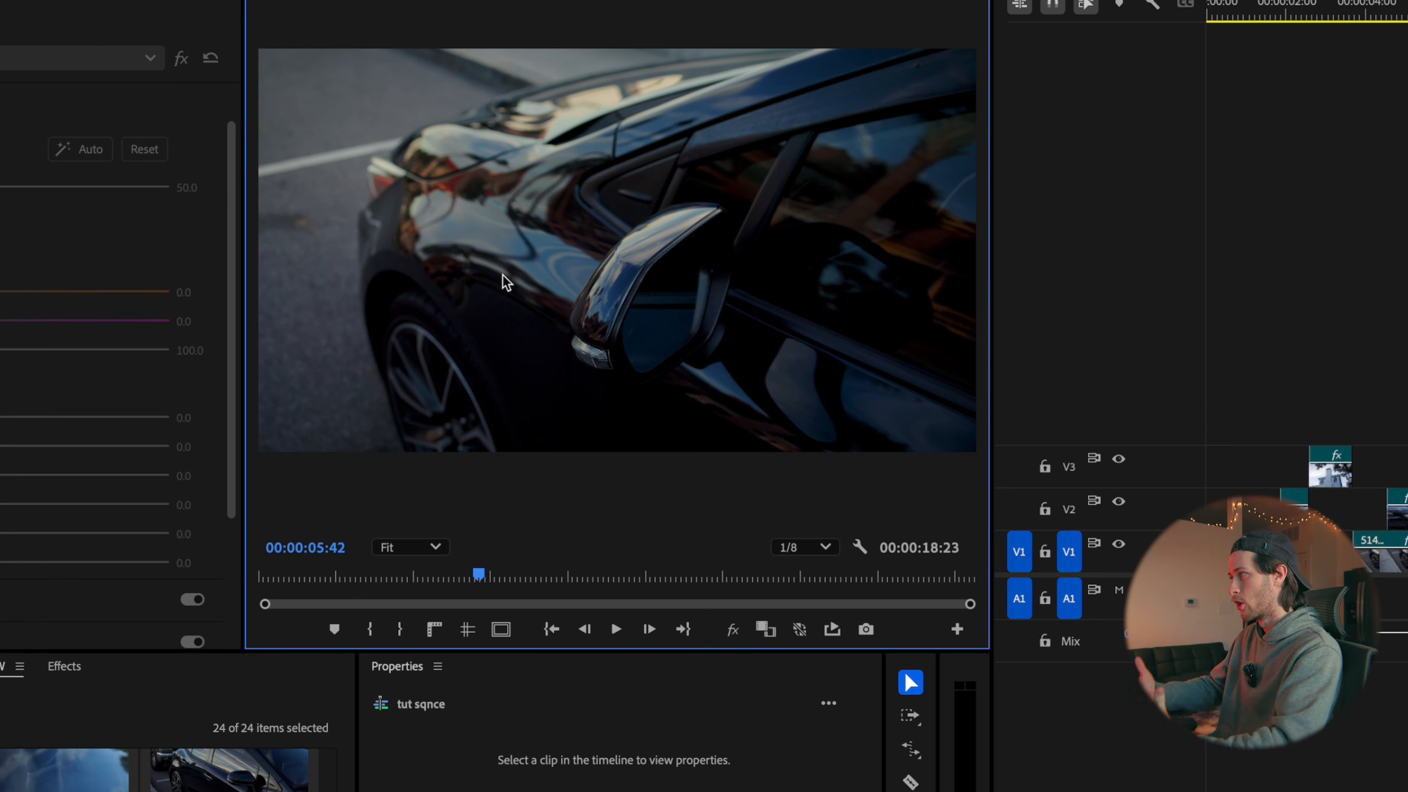
click(1402, 350)
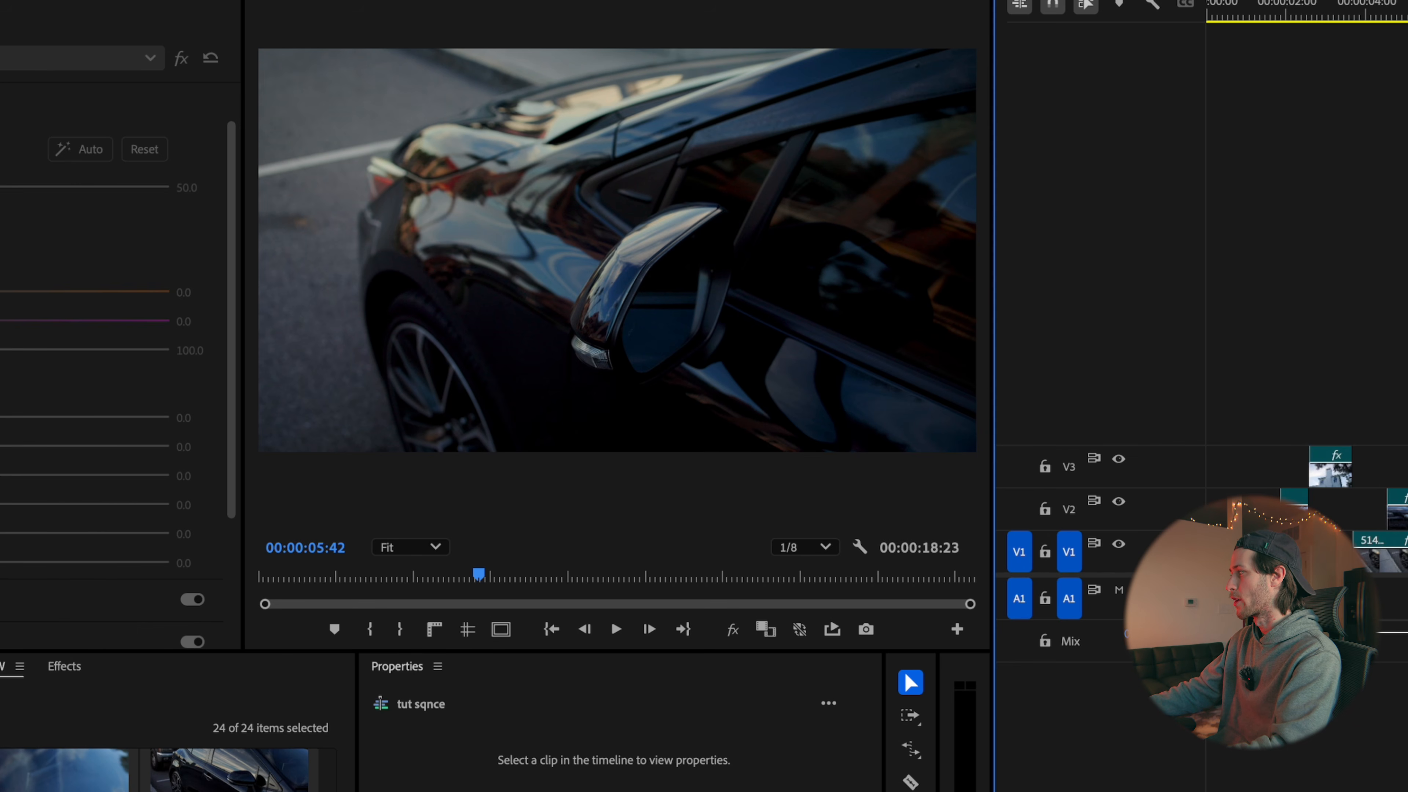
click(1405, 509)
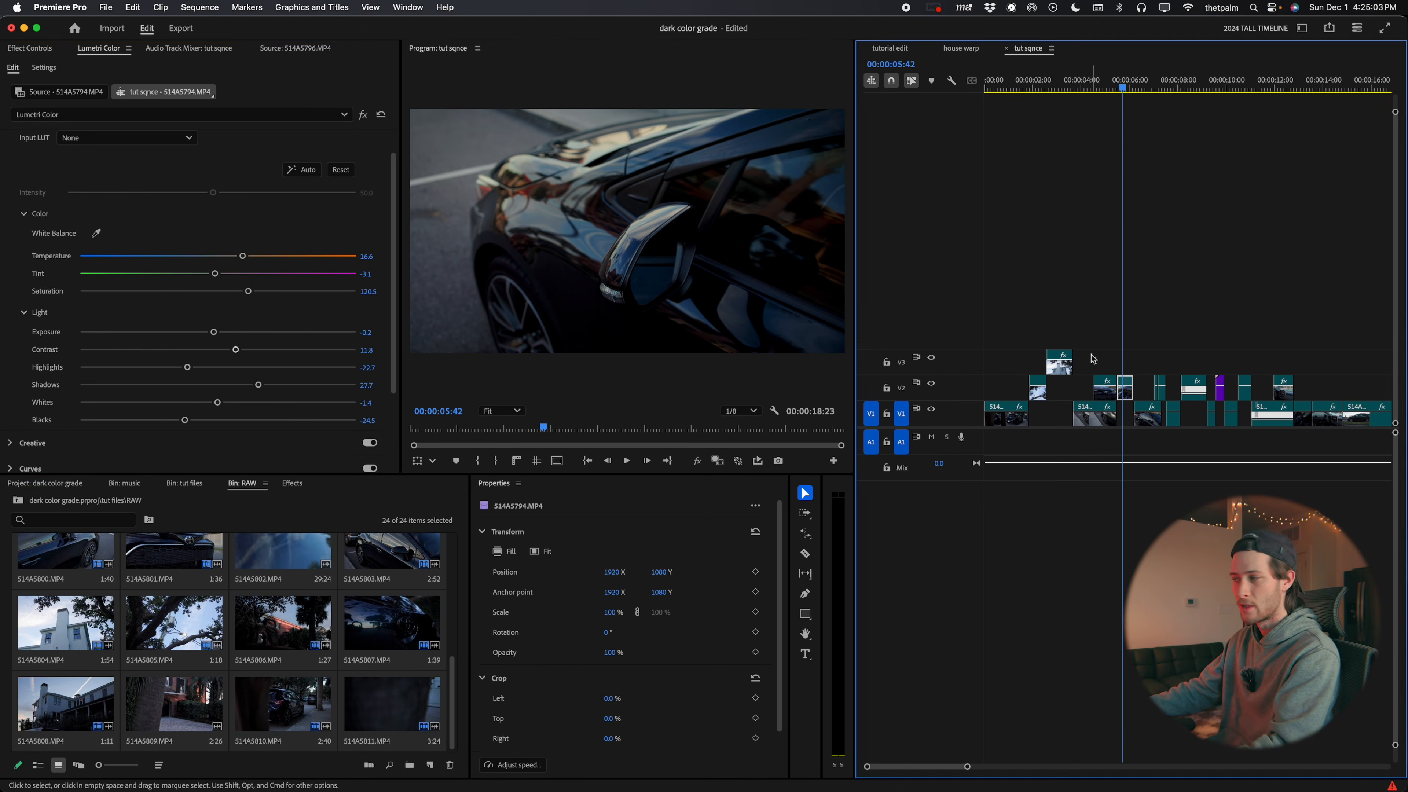
click(217, 294)
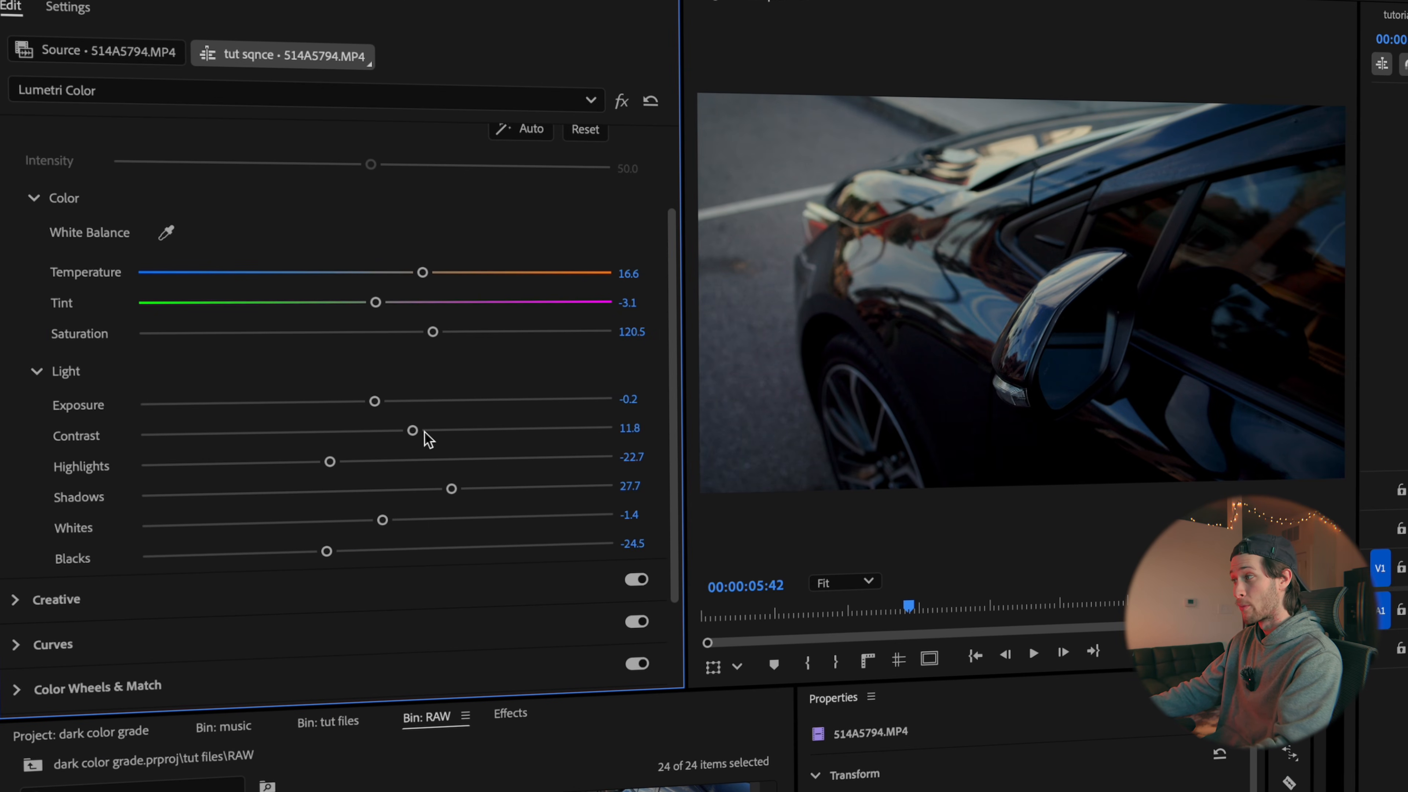
double_click(450, 489)
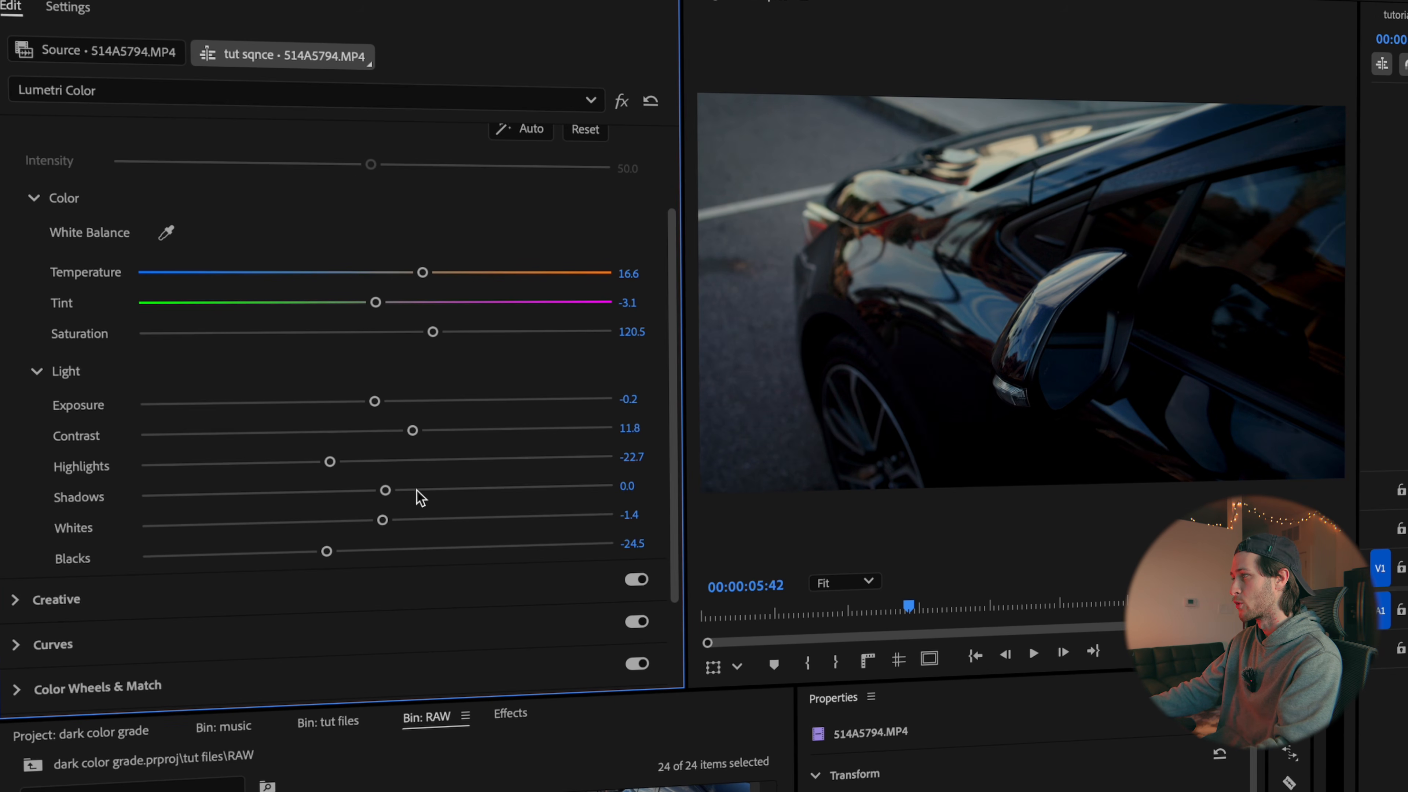
click(450, 489)
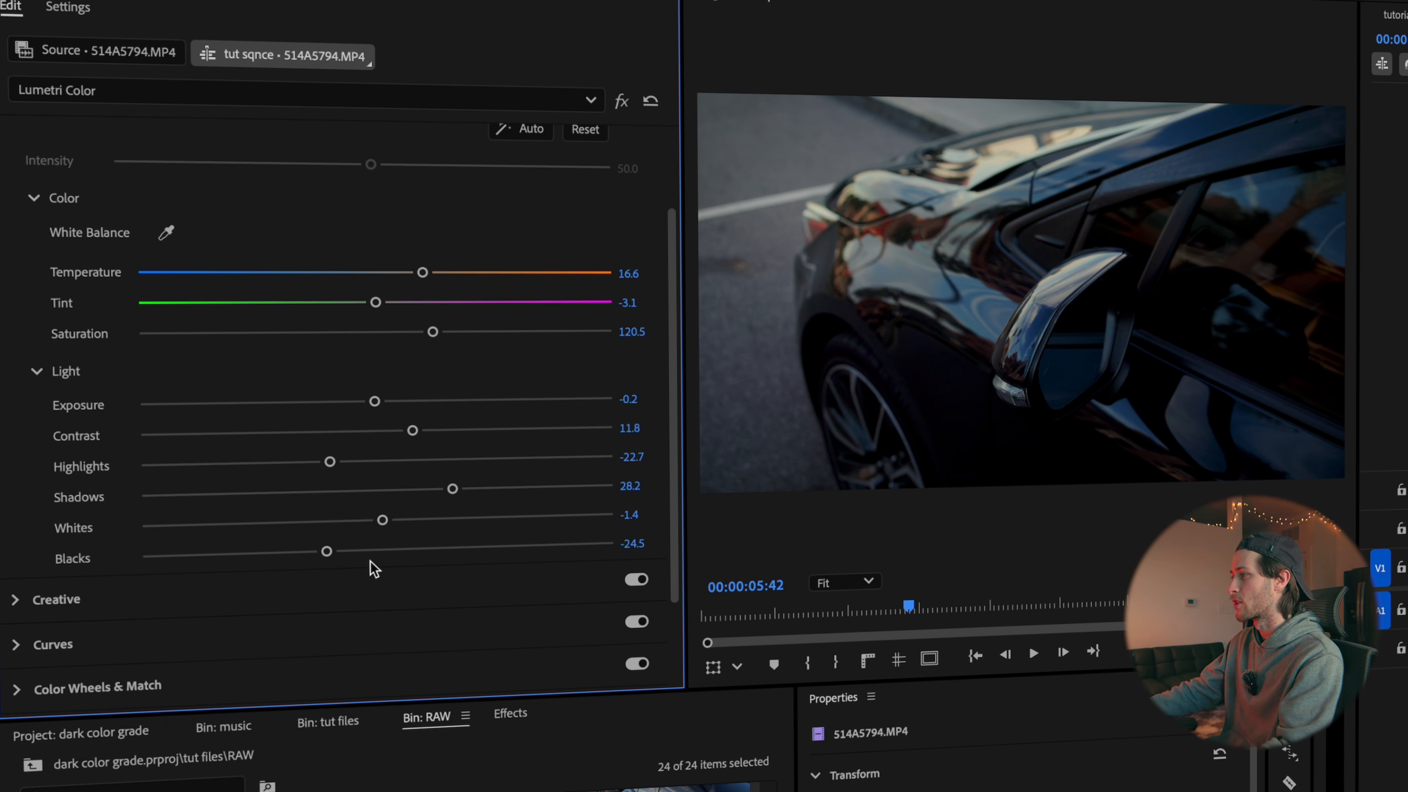
Compare the car mirror clip with its Basic Correction turned off and back on
scroll(178, 563, down, 2)
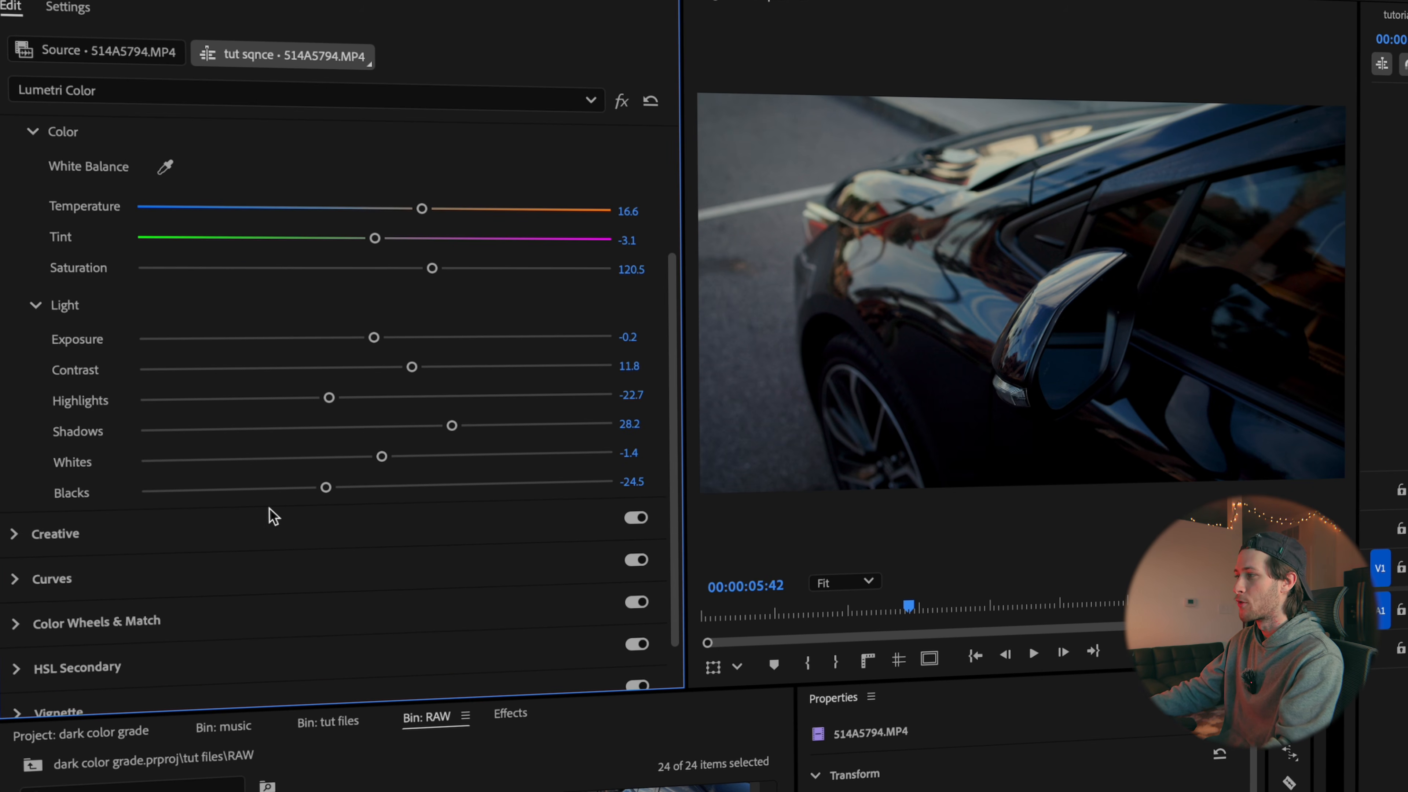
scroll(500, 393, up, 5)
click(631, 147)
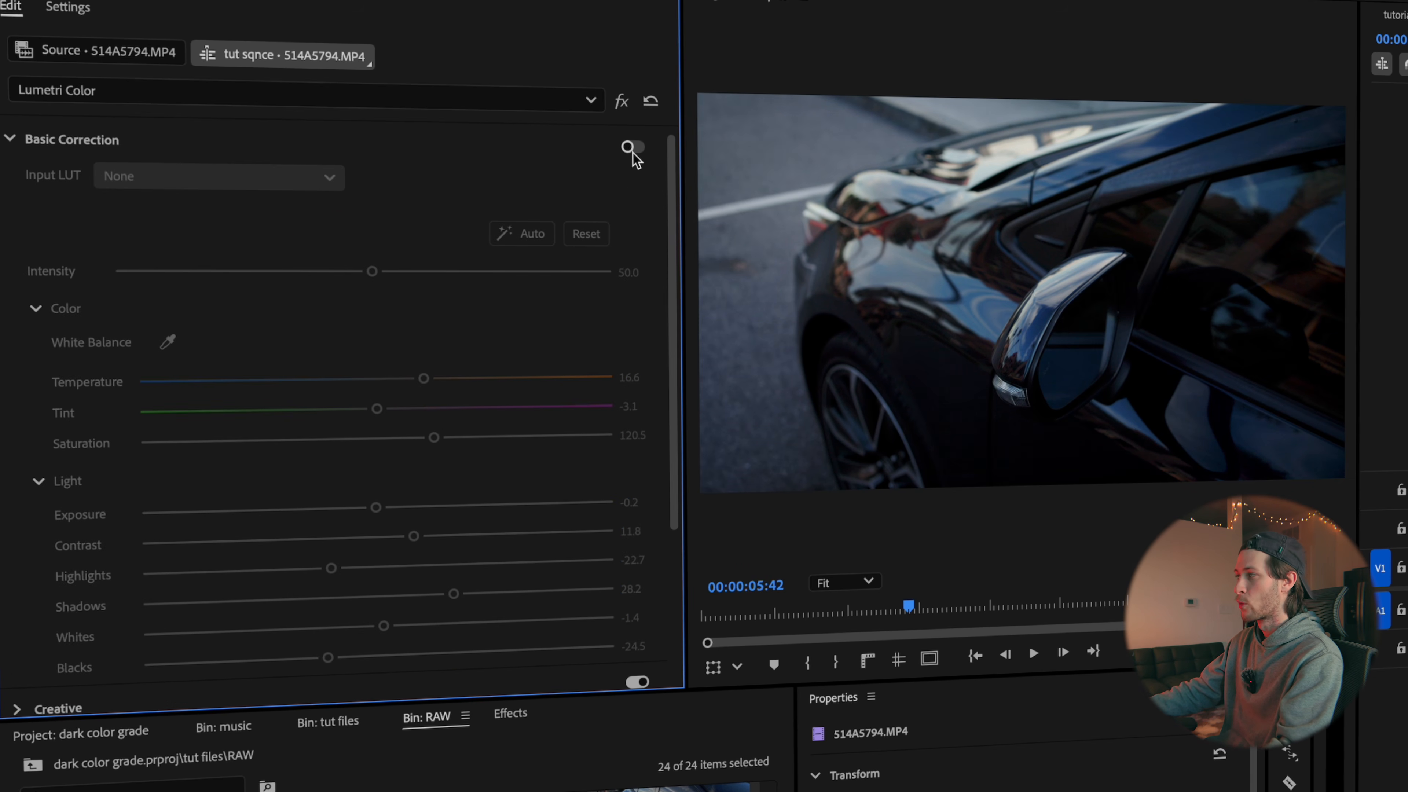
click(633, 148)
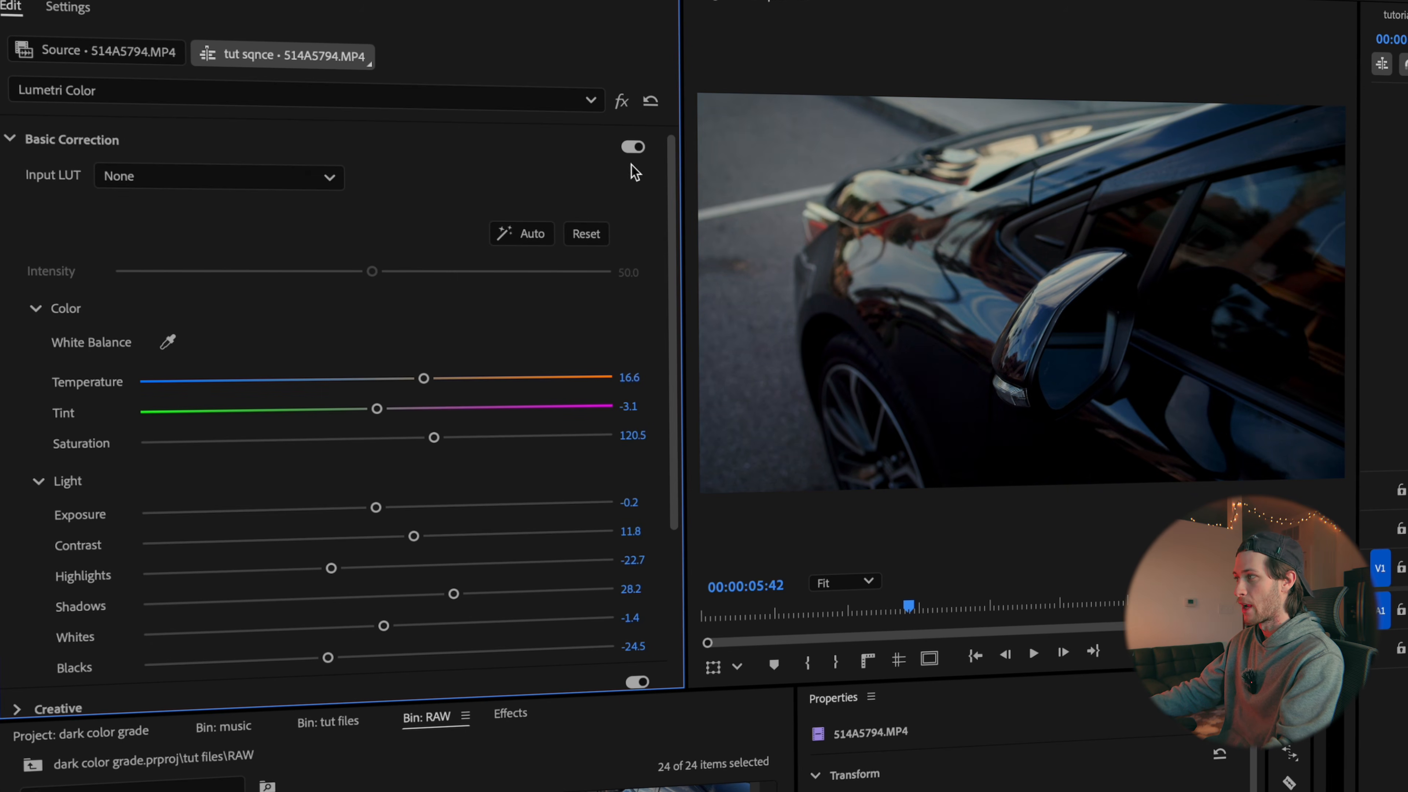
Examine the mirror clip's RGB Curves and the Hue vs Sat curve in its Hue Saturation Curves
scroll(317, 487, down, 5)
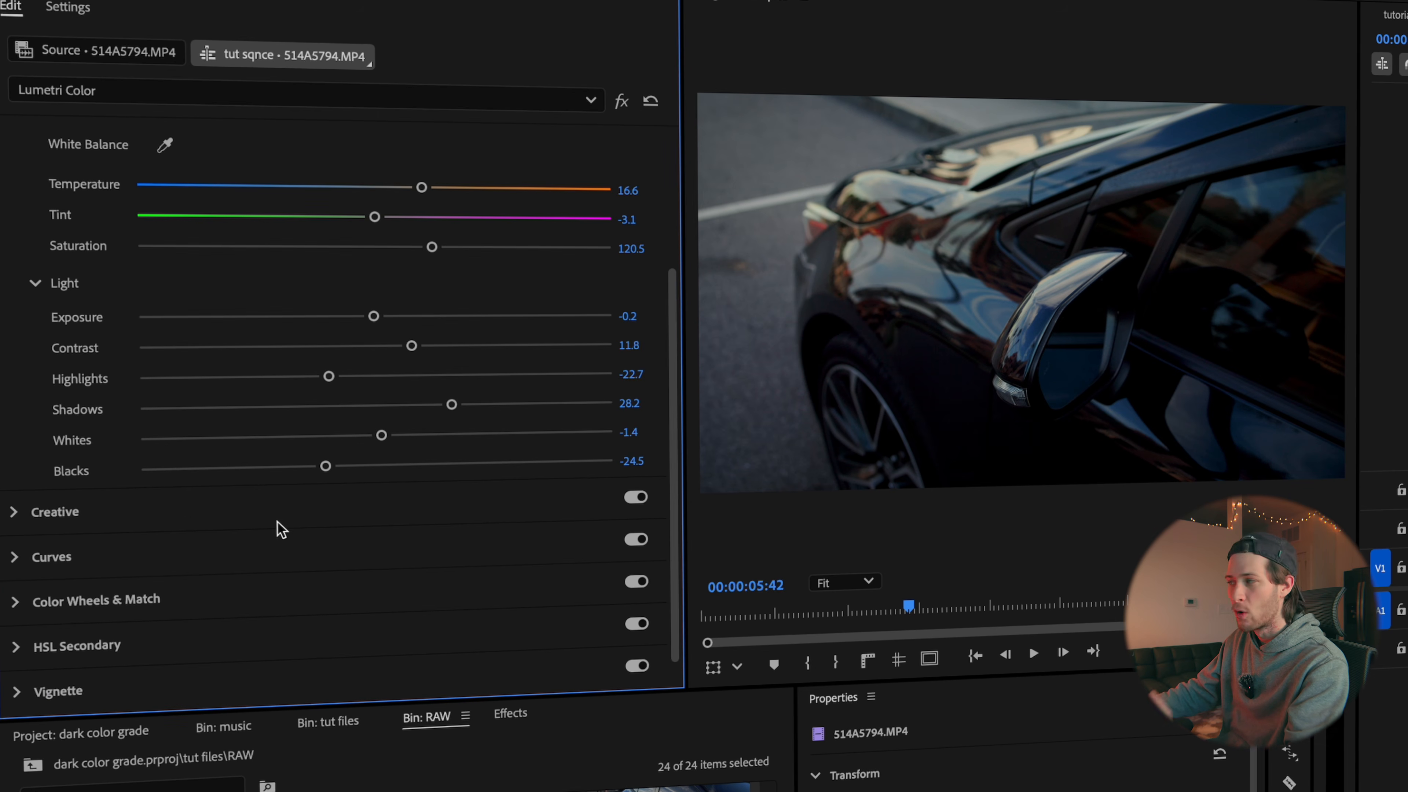
click(86, 557)
scroll(251, 499, up, 3)
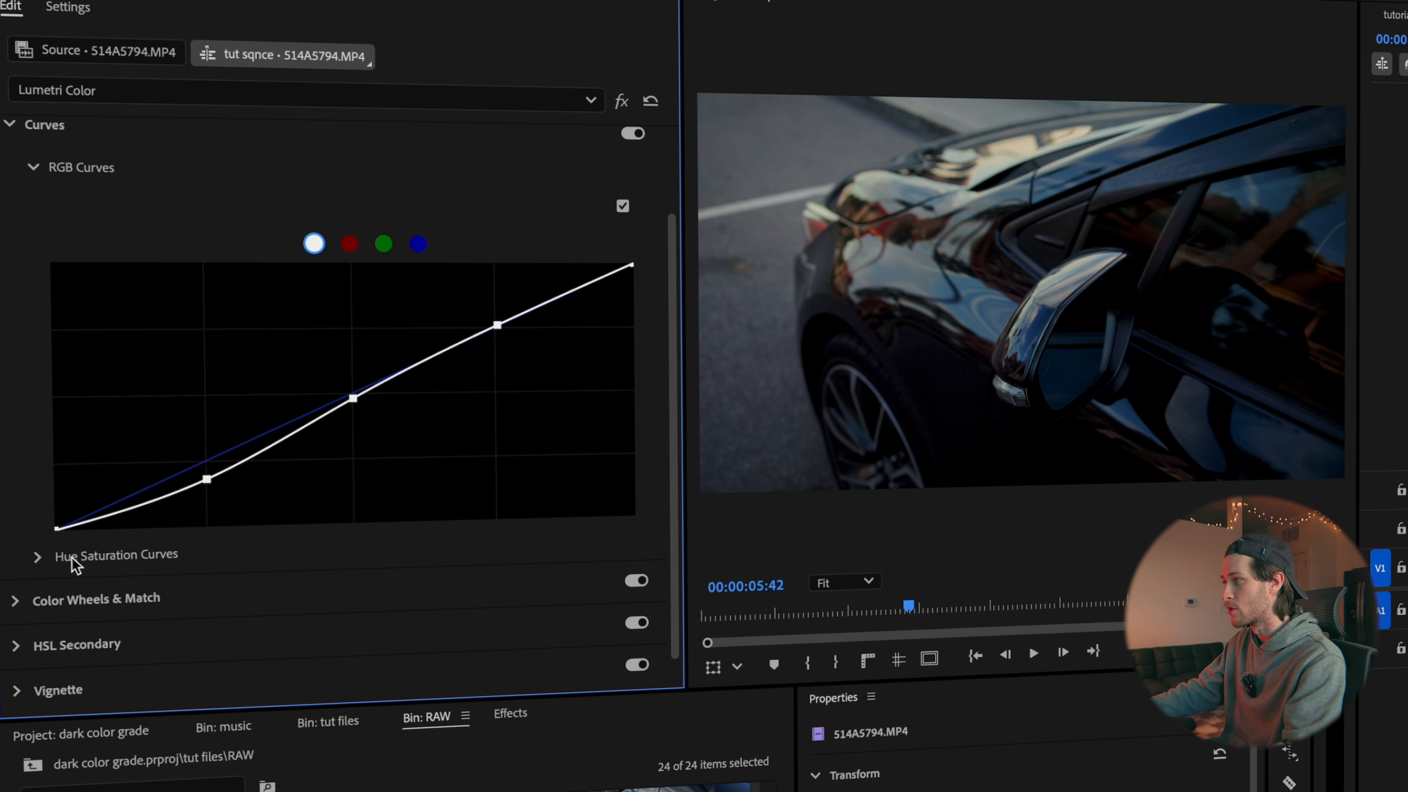
click(38, 556)
scroll(226, 509, down, 5)
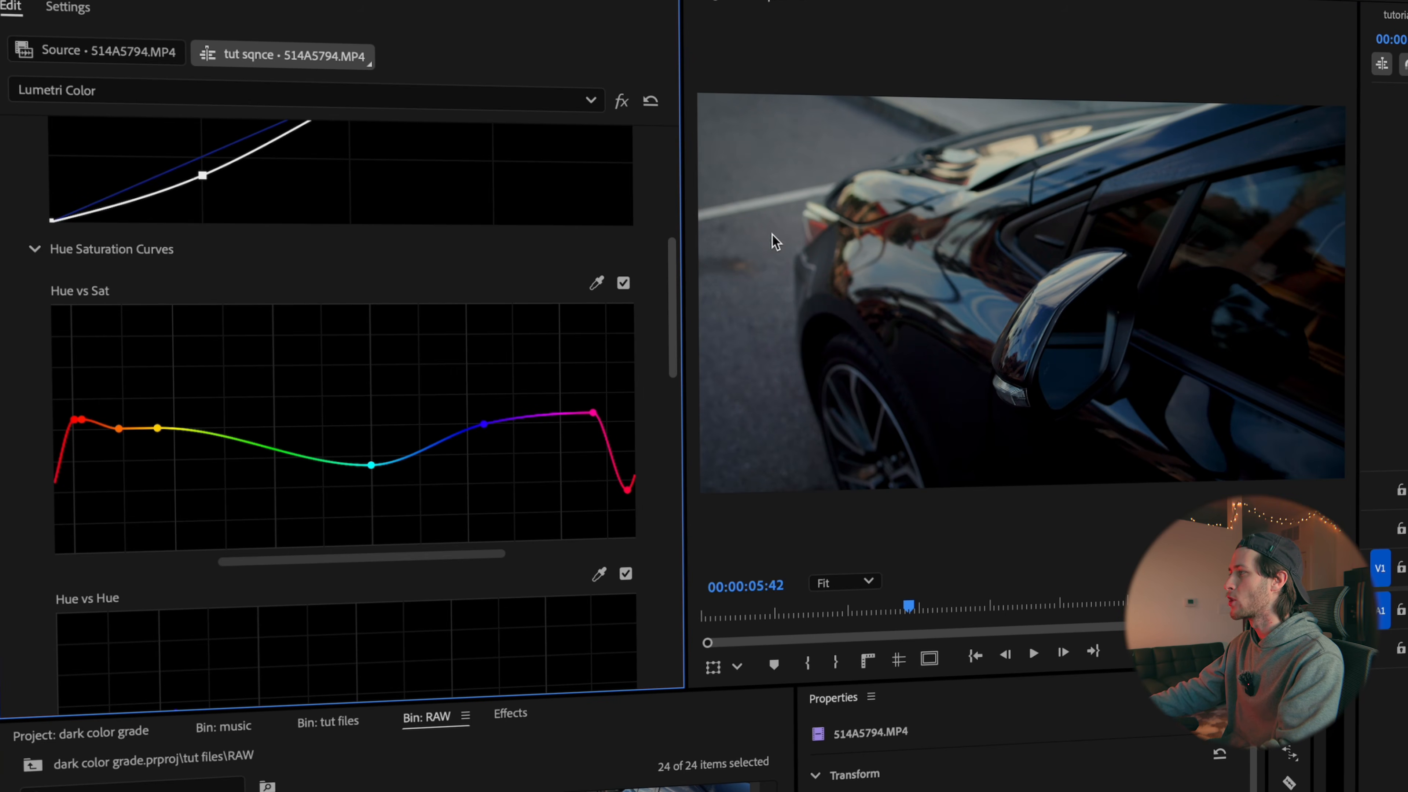
Magnify the road area in the preview, compare it with the Hue vs Sat curve off and on, and return to Fit
scroll(808, 162, up, 5)
drag(947, 310, 993, 389)
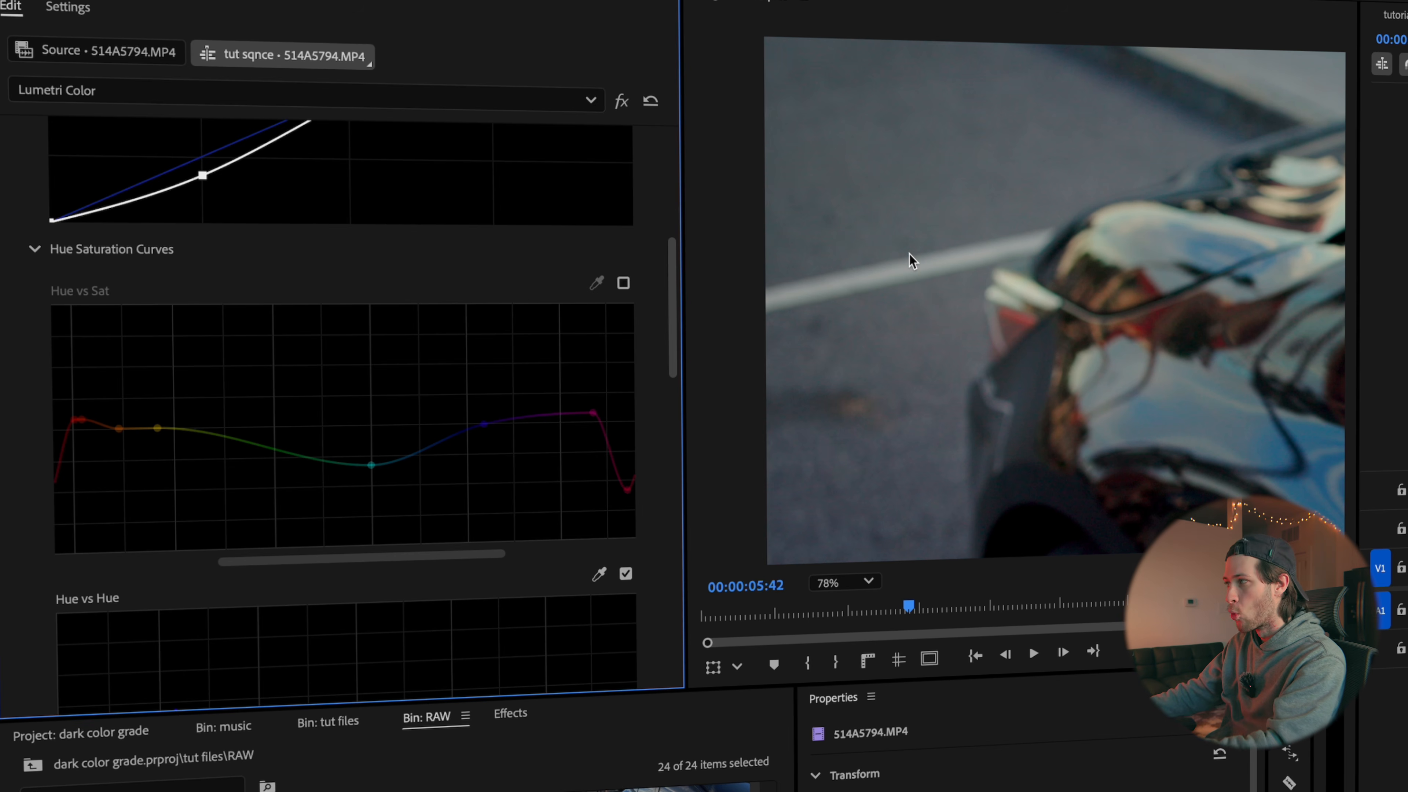
click(623, 284)
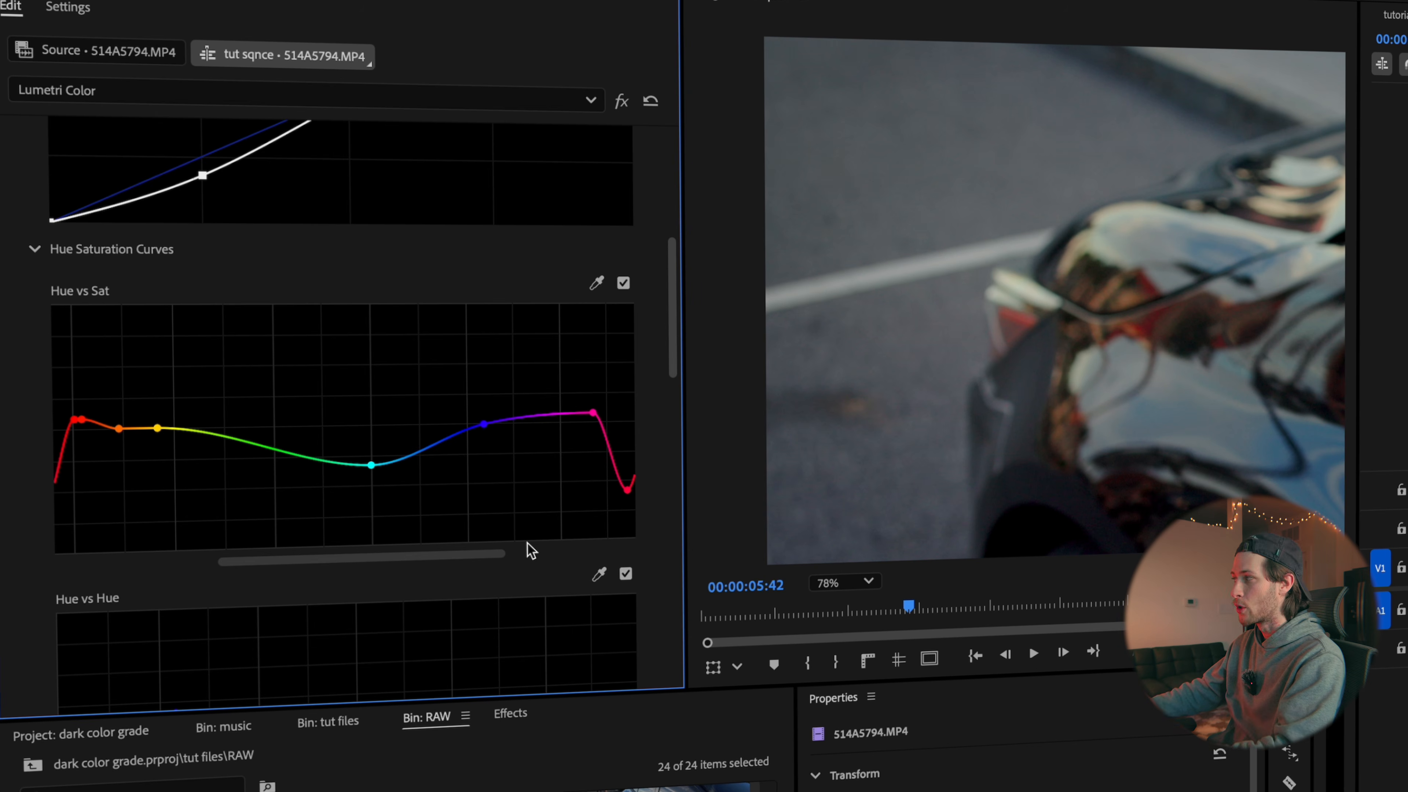
click(843, 583)
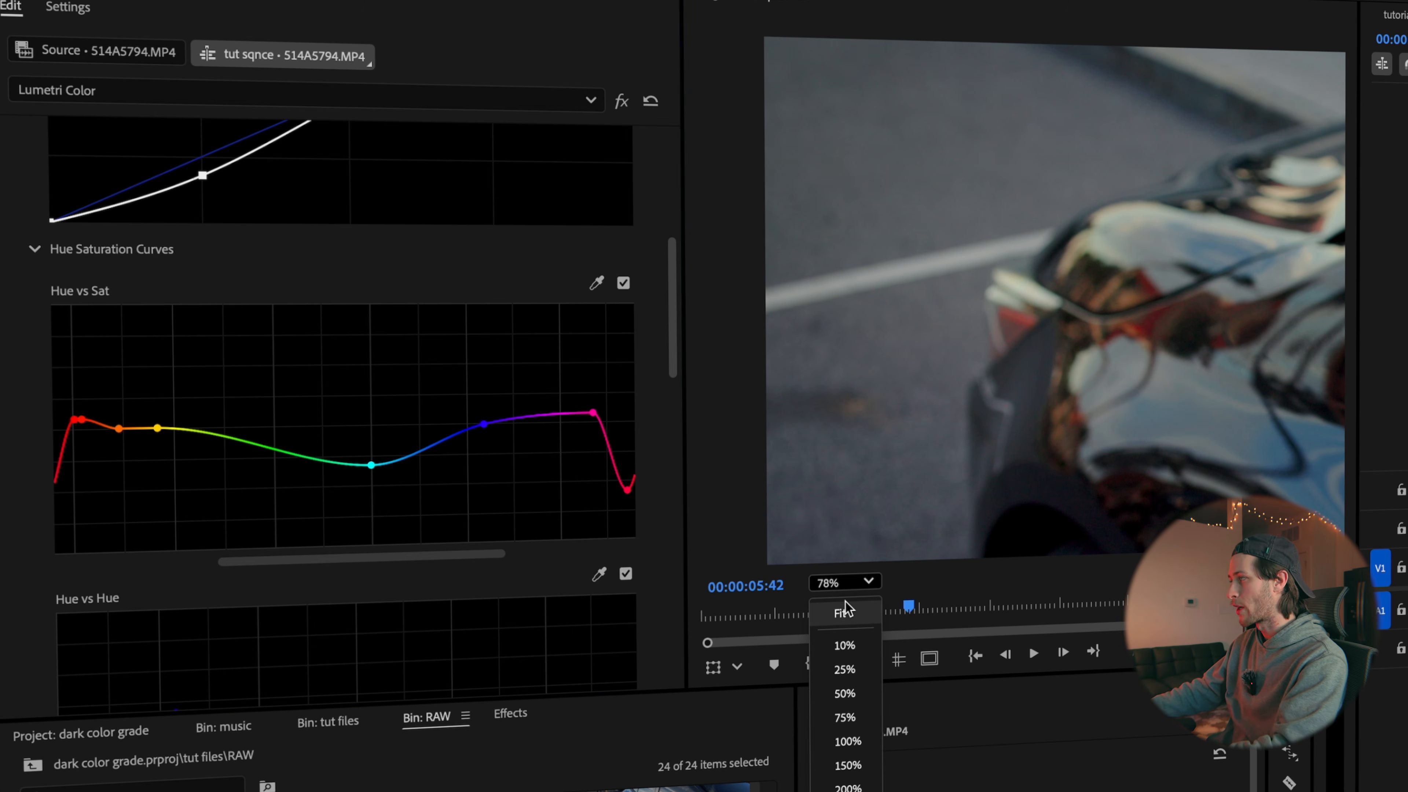
click(844, 610)
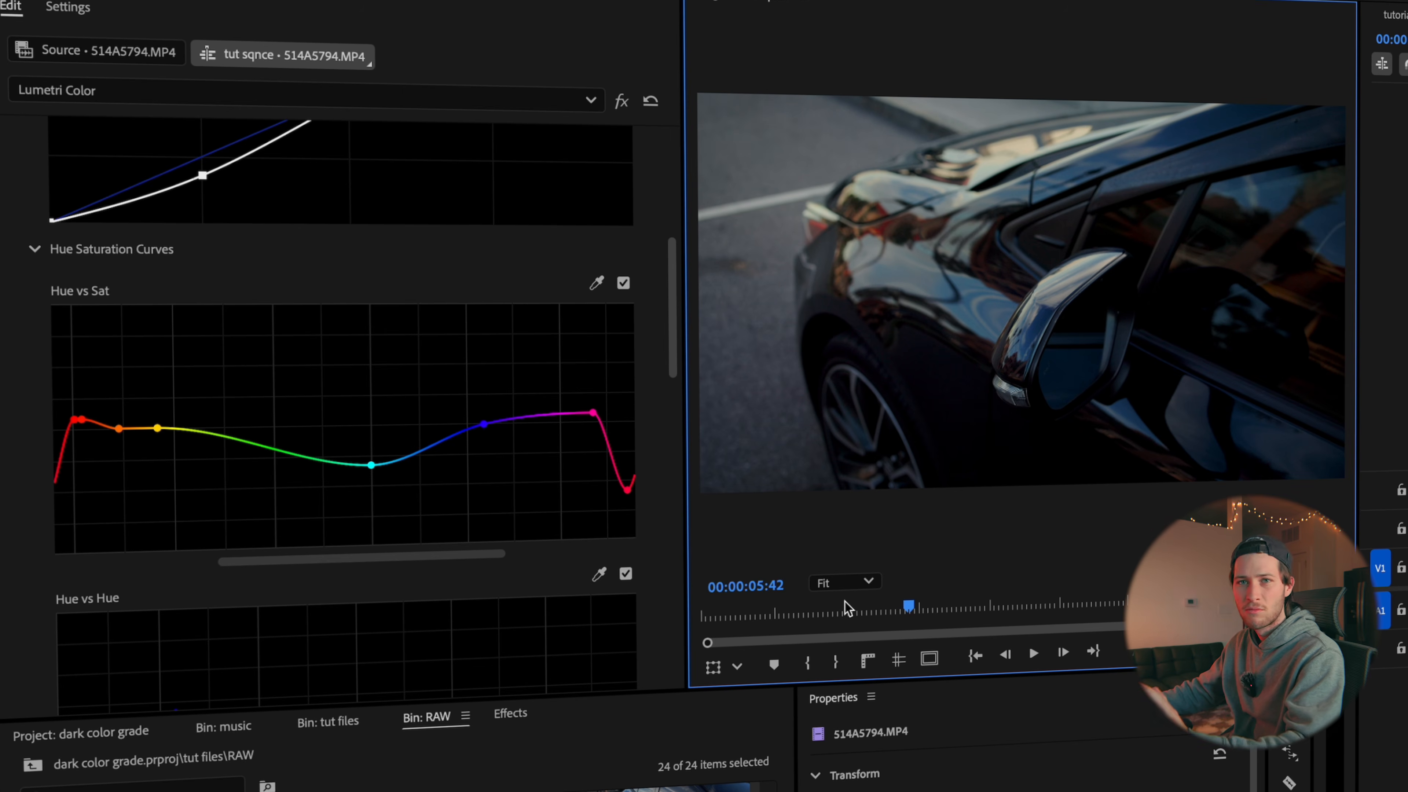
Bring up the Basic Correction settings of headlight clip S14A5790.MP4 and turn off the global effects mute
scroll(487, 388, down, 10)
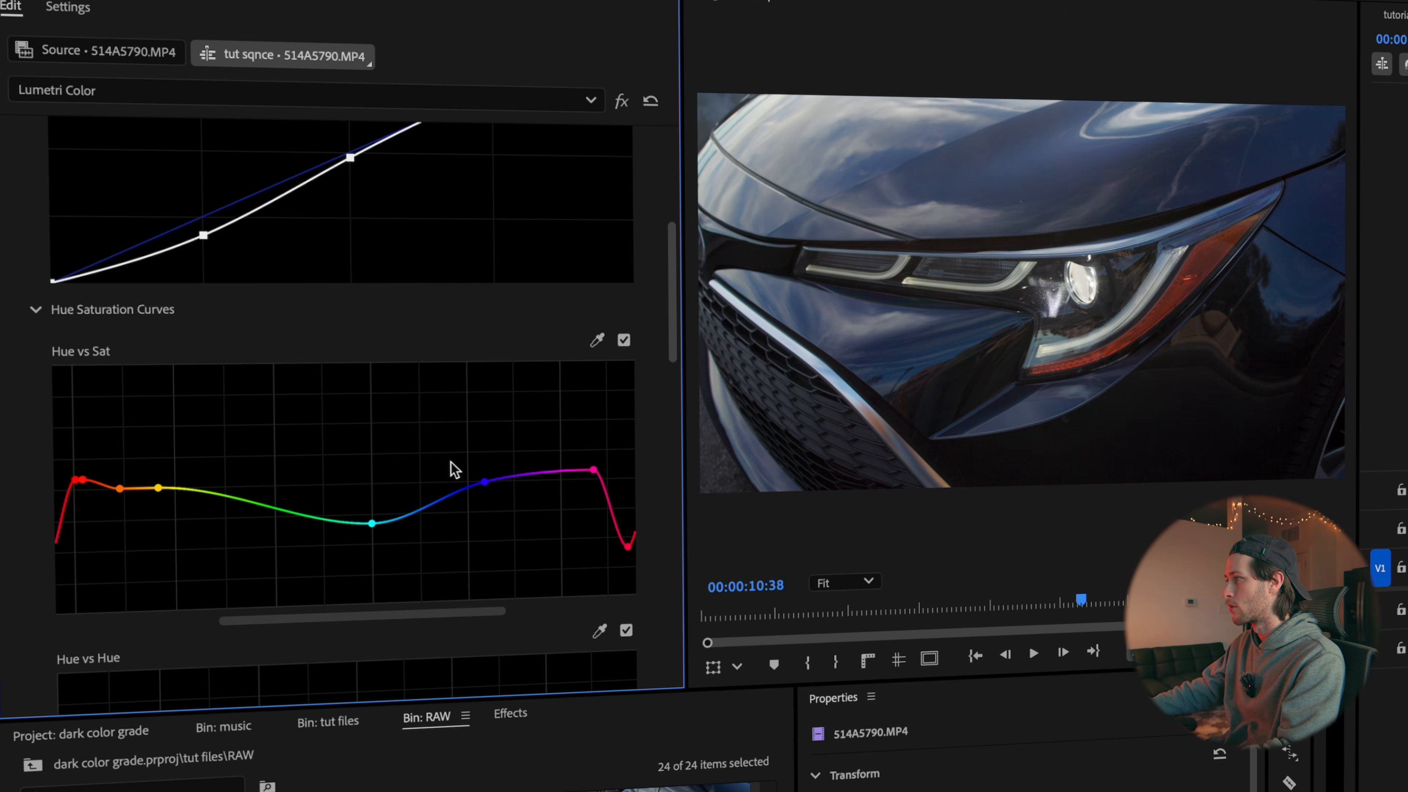
scroll(288, 412, up, 5)
click(224, 140)
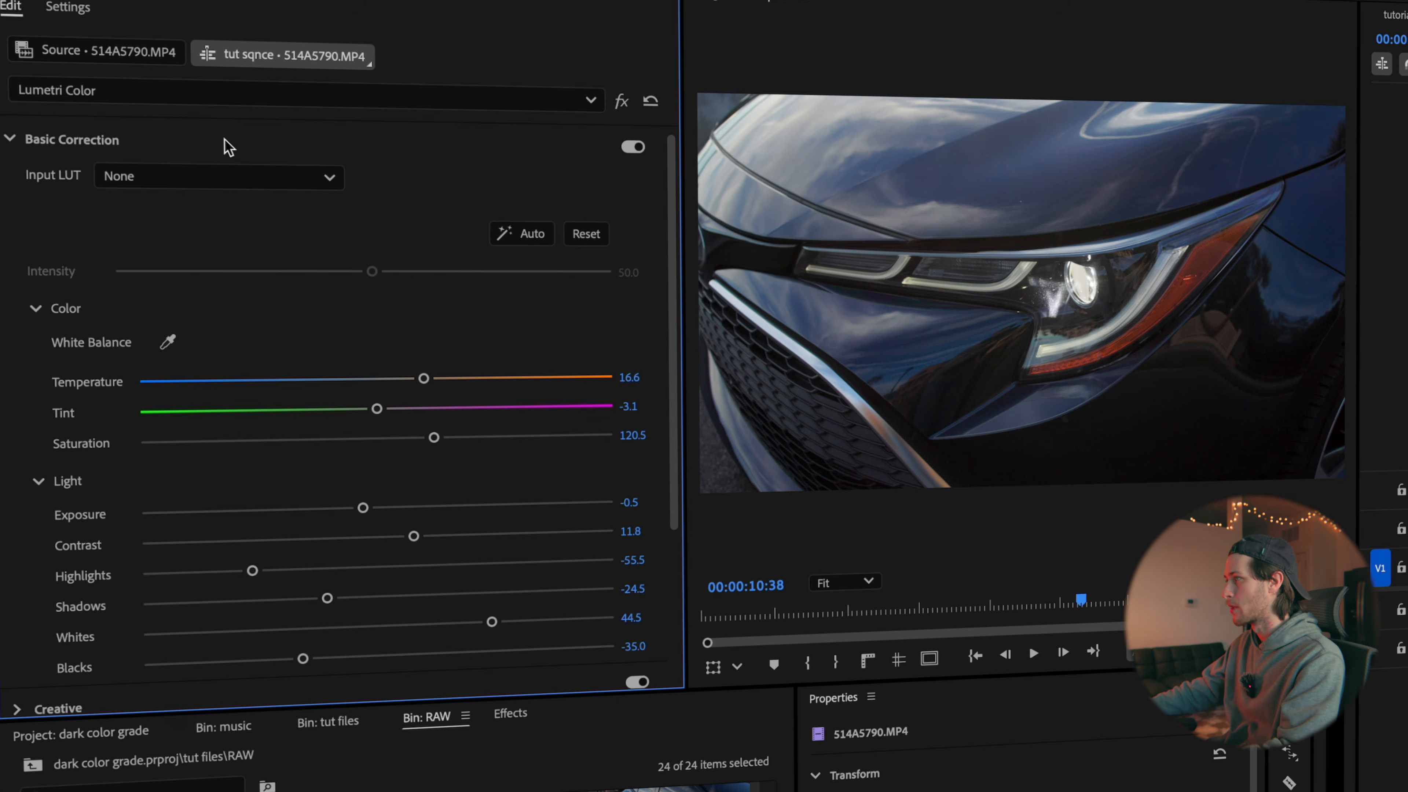
click(1138, 650)
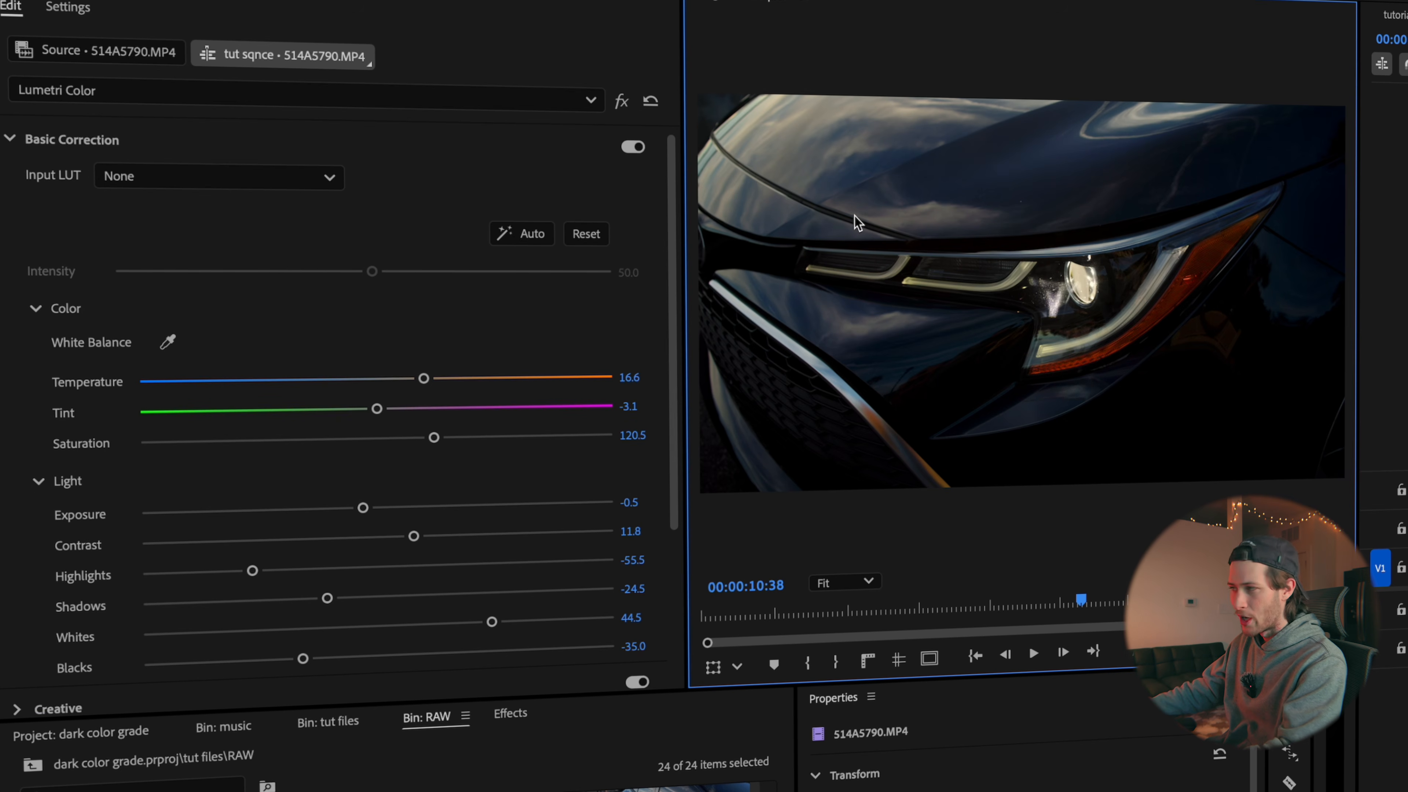
Compare the headlight clip with its Basic Correction switched off and on again
scroll(407, 649, down, 1)
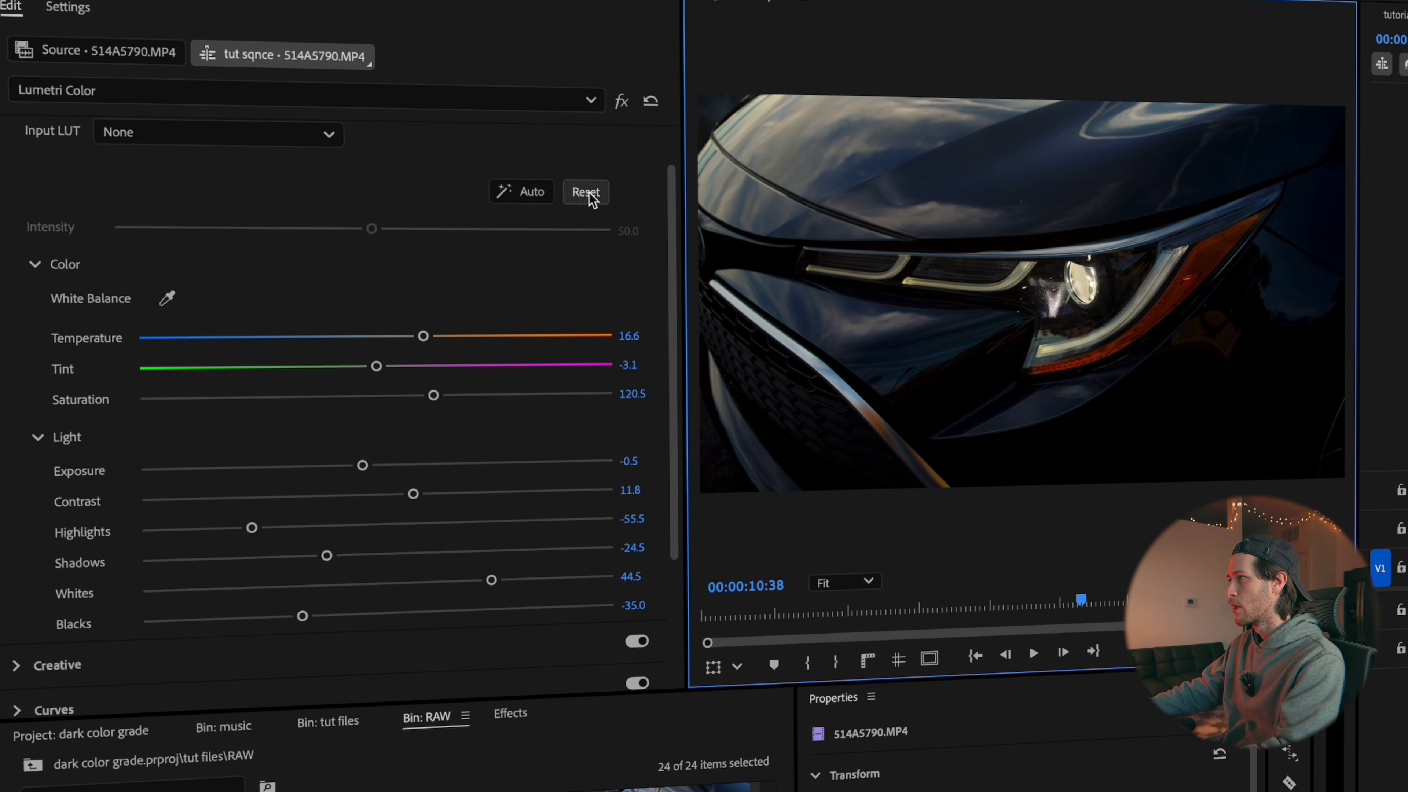
scroll(591, 194, up, 1)
click(624, 153)
click(627, 151)
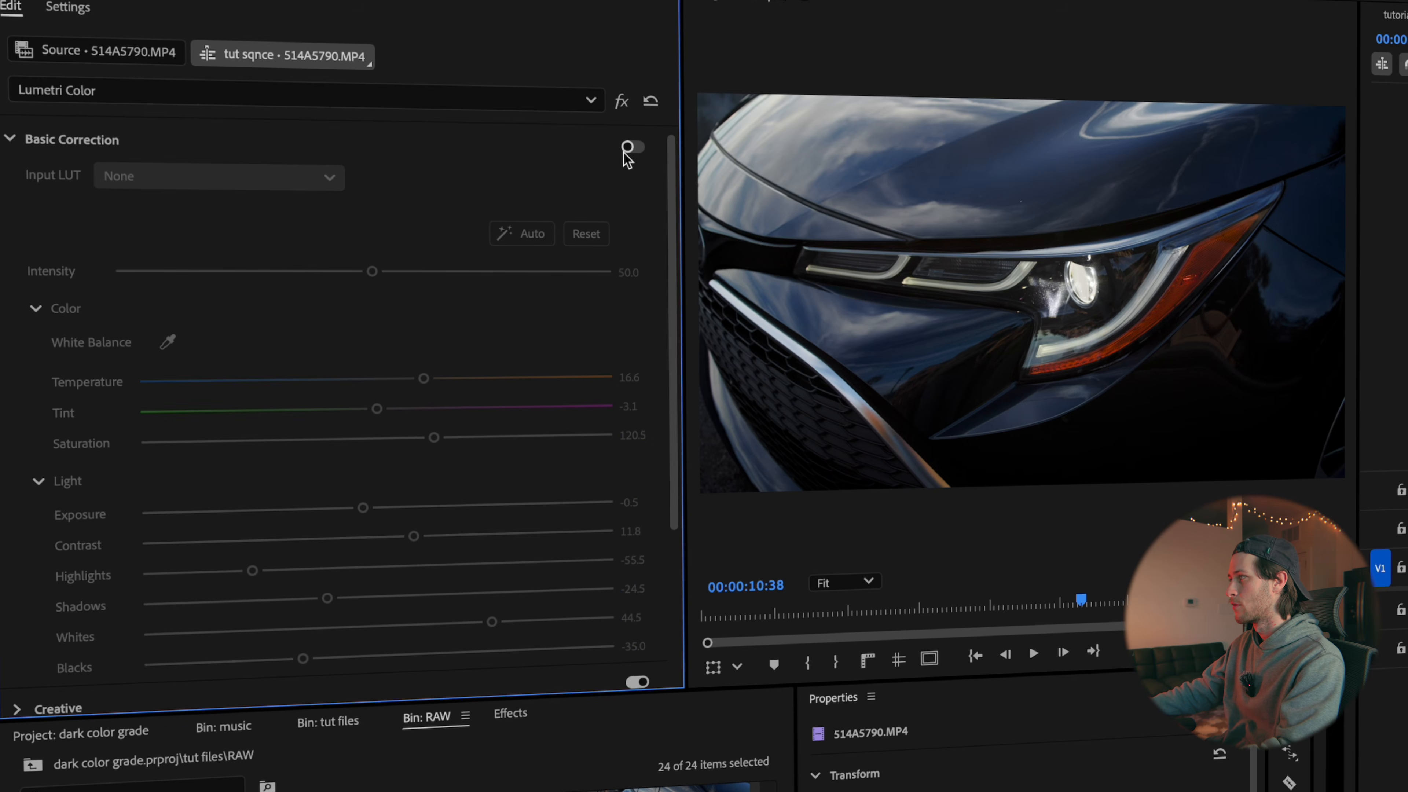
click(627, 149)
Raise the headlight clip's Whites to 75.9 and open its RGB and Hue Saturation curves
scroll(410, 532, down, 2)
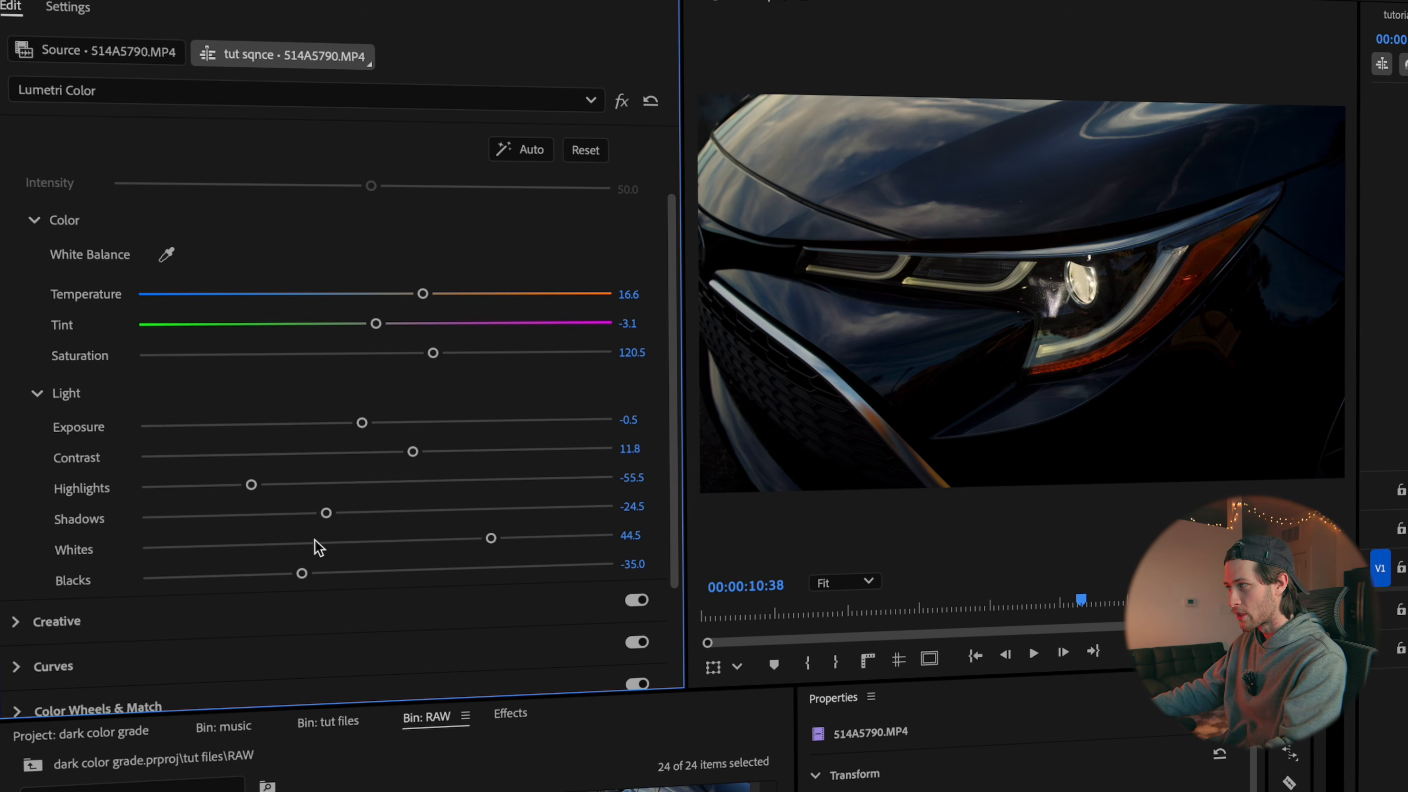
drag(490, 536, 559, 542)
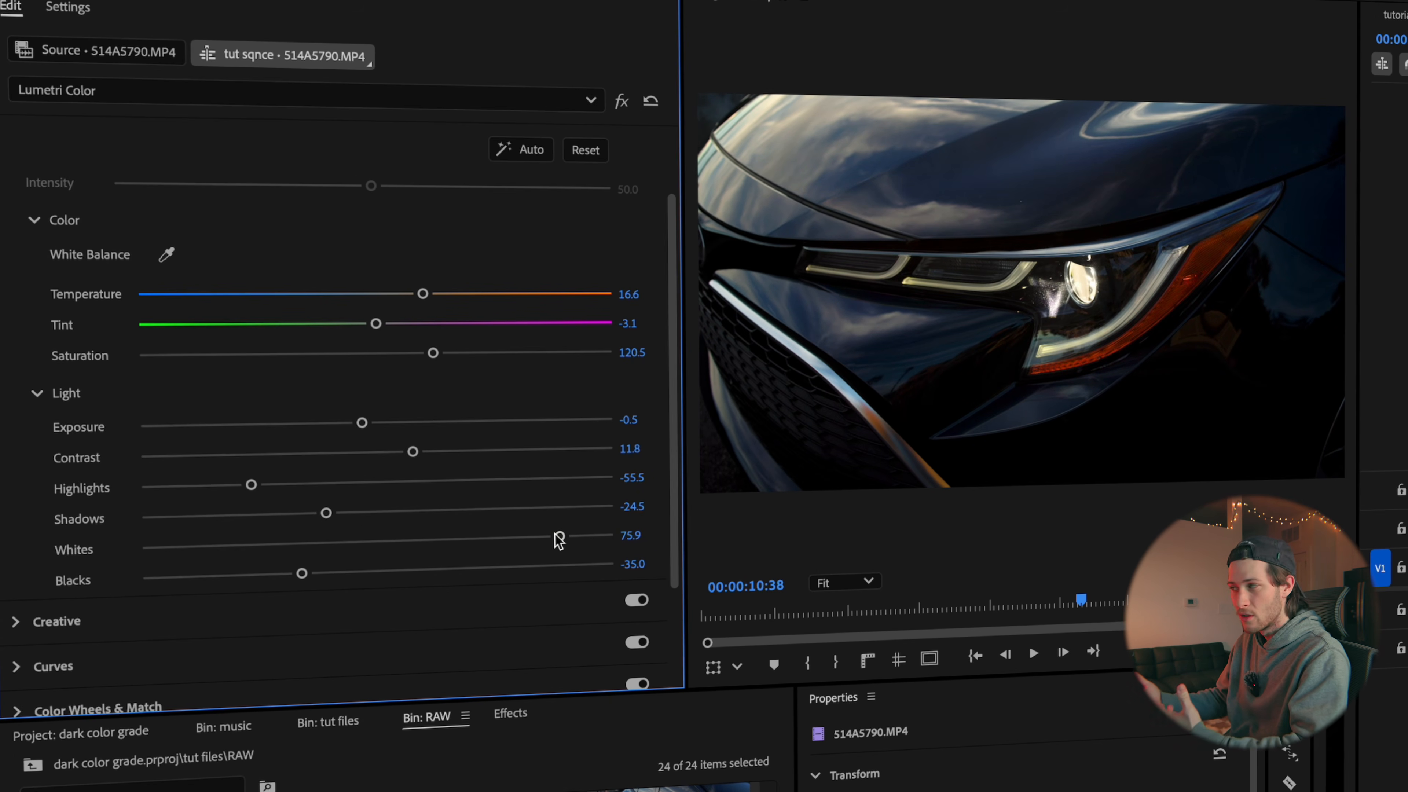
click(46, 666)
scroll(166, 616, down, 1)
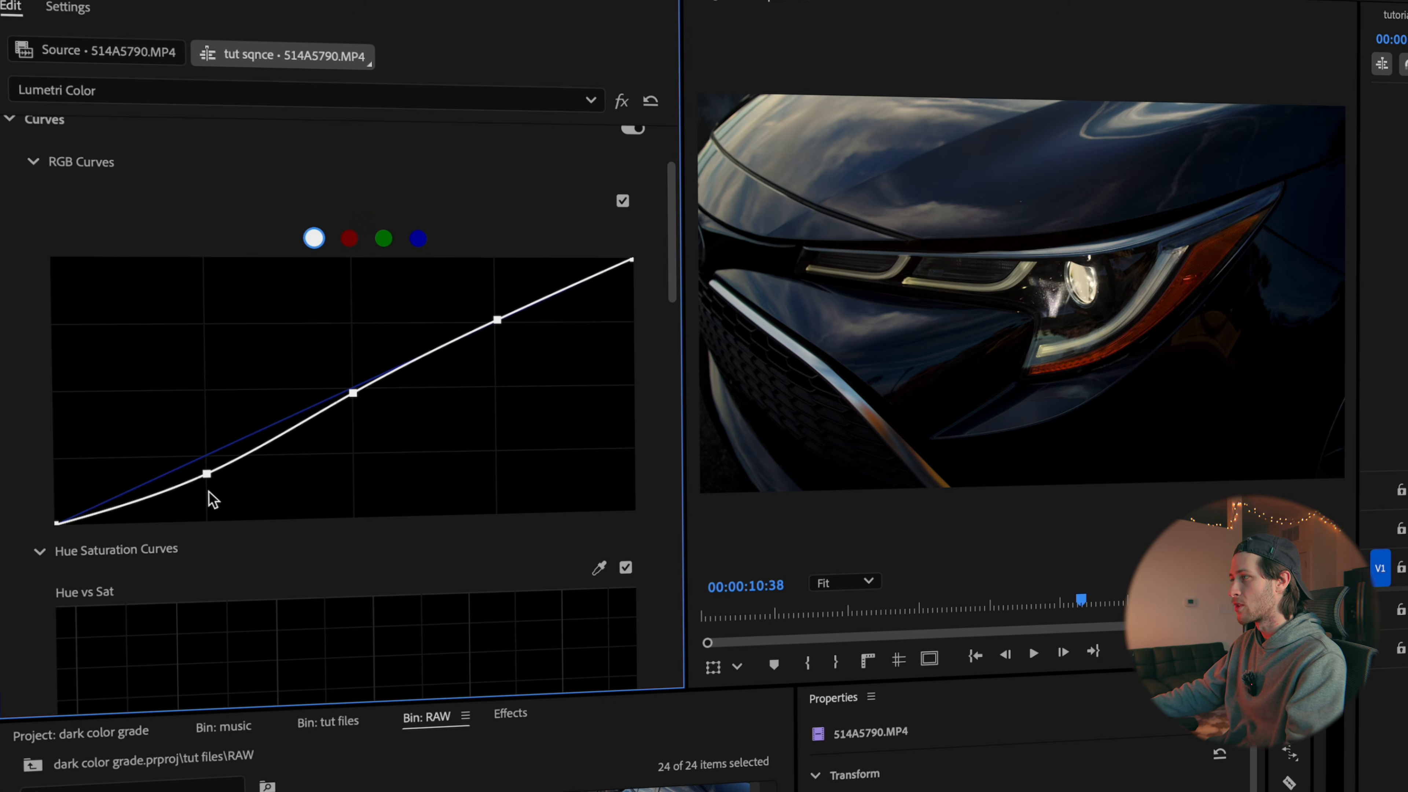
scroll(222, 470, down, 5)
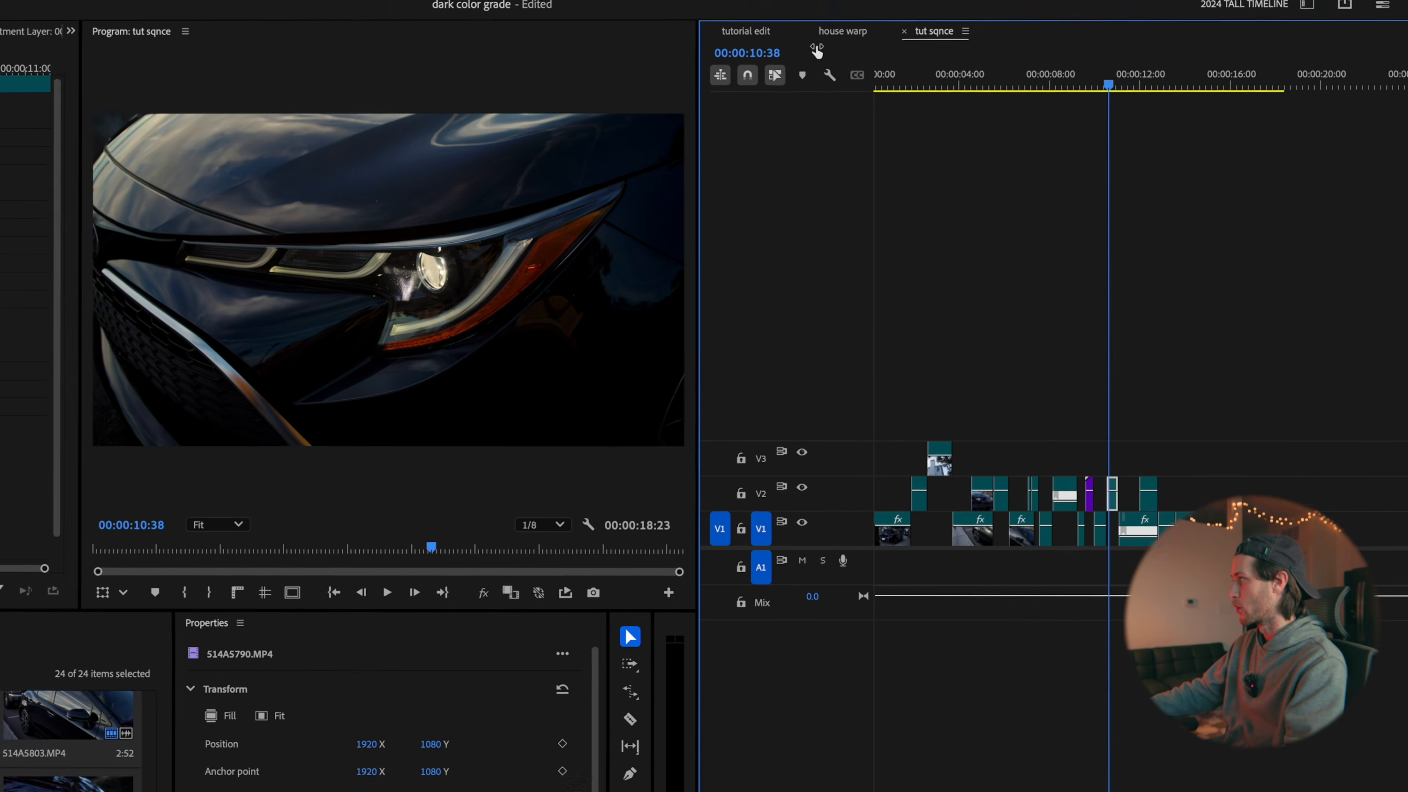
Select the adjustment layer in the tutorial edit sequence and compare the picture with its Color Wheels & Match grade off and on
click(747, 19)
click(789, 503)
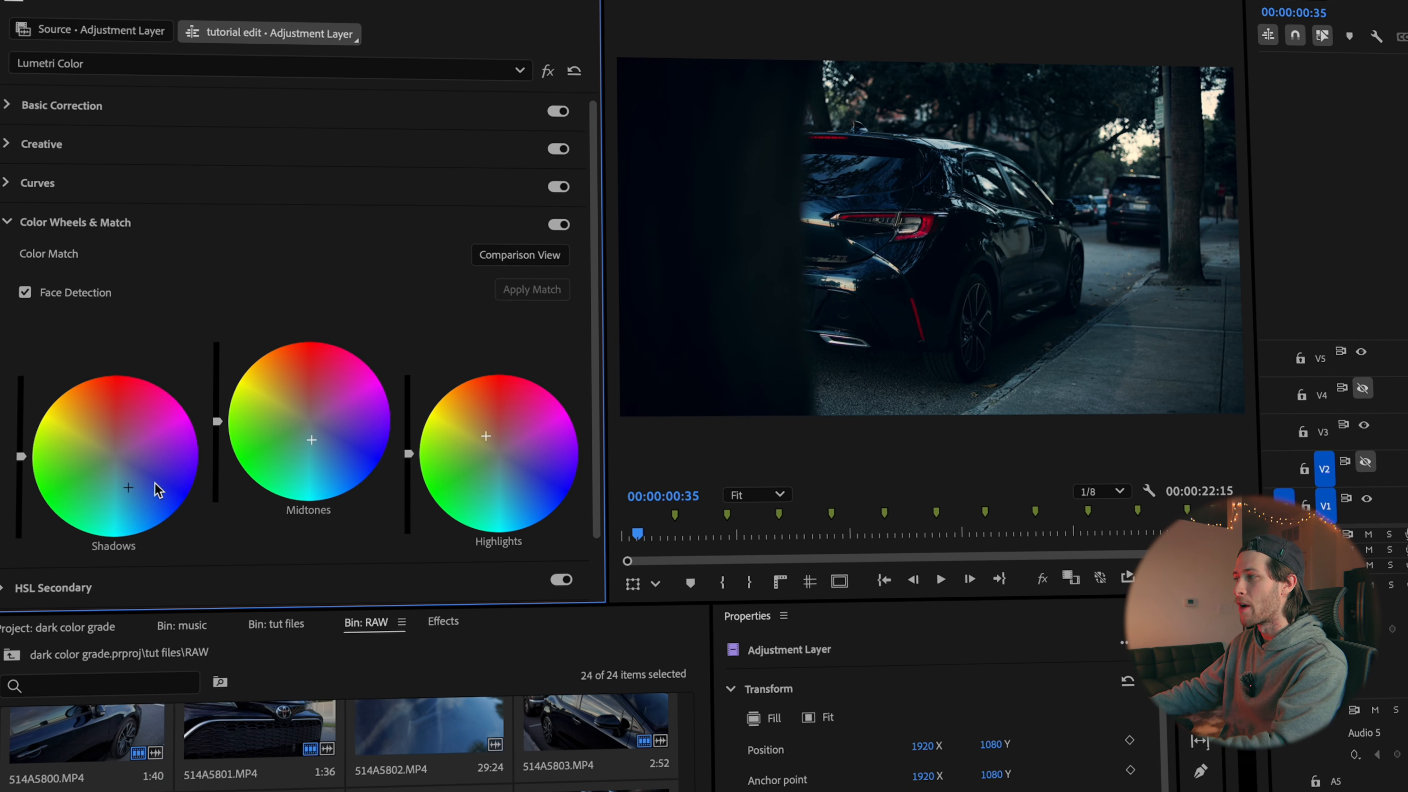
mouse_move(481, 433)
mouse_down()
mouse_move(487, 448)
mouse_move(484, 431)
mouse_up()
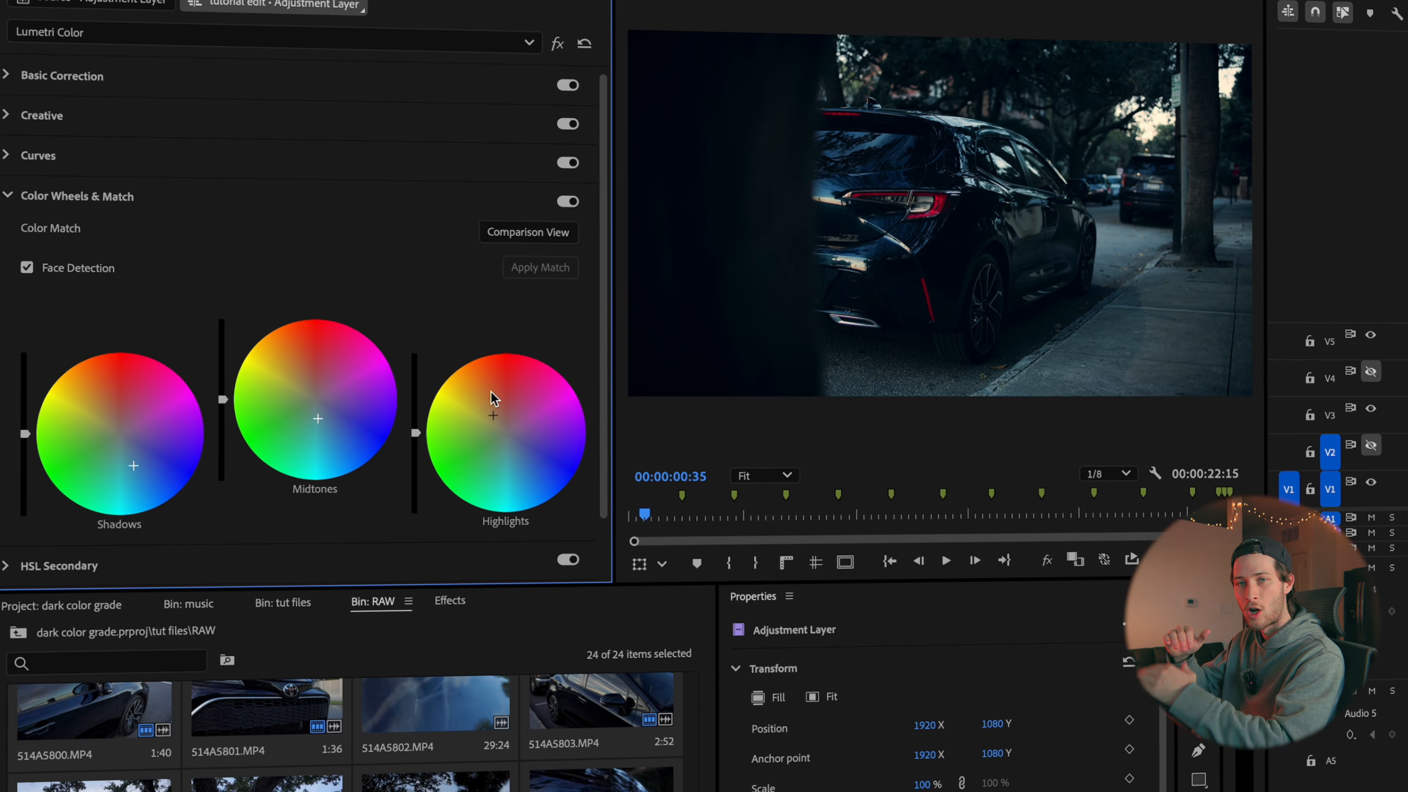
click(568, 200)
click(568, 201)
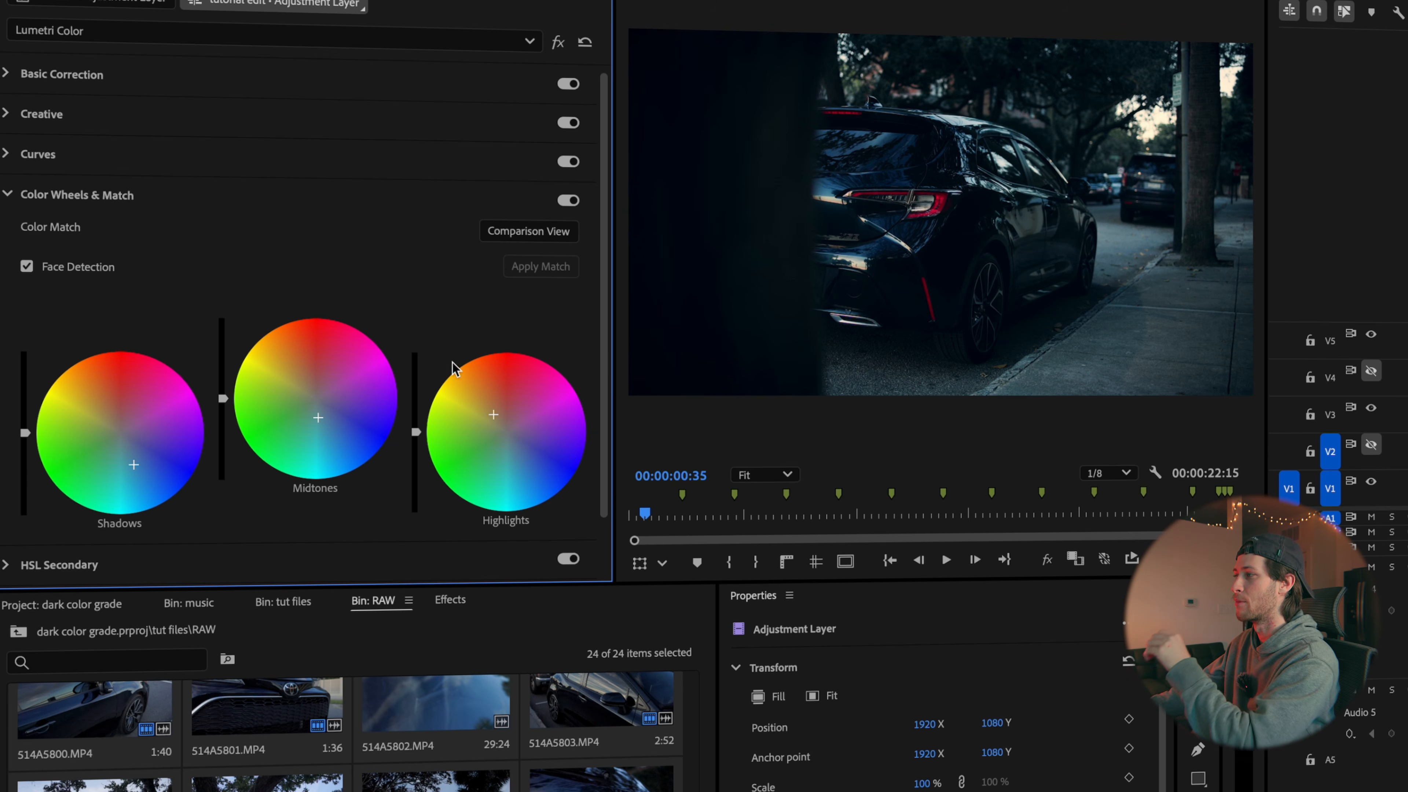
Inspect the adjustment layer's Creative settings and the bloom effects on the upper tut sqnce layer
click(55, 116)
scroll(155, 294, down, 5)
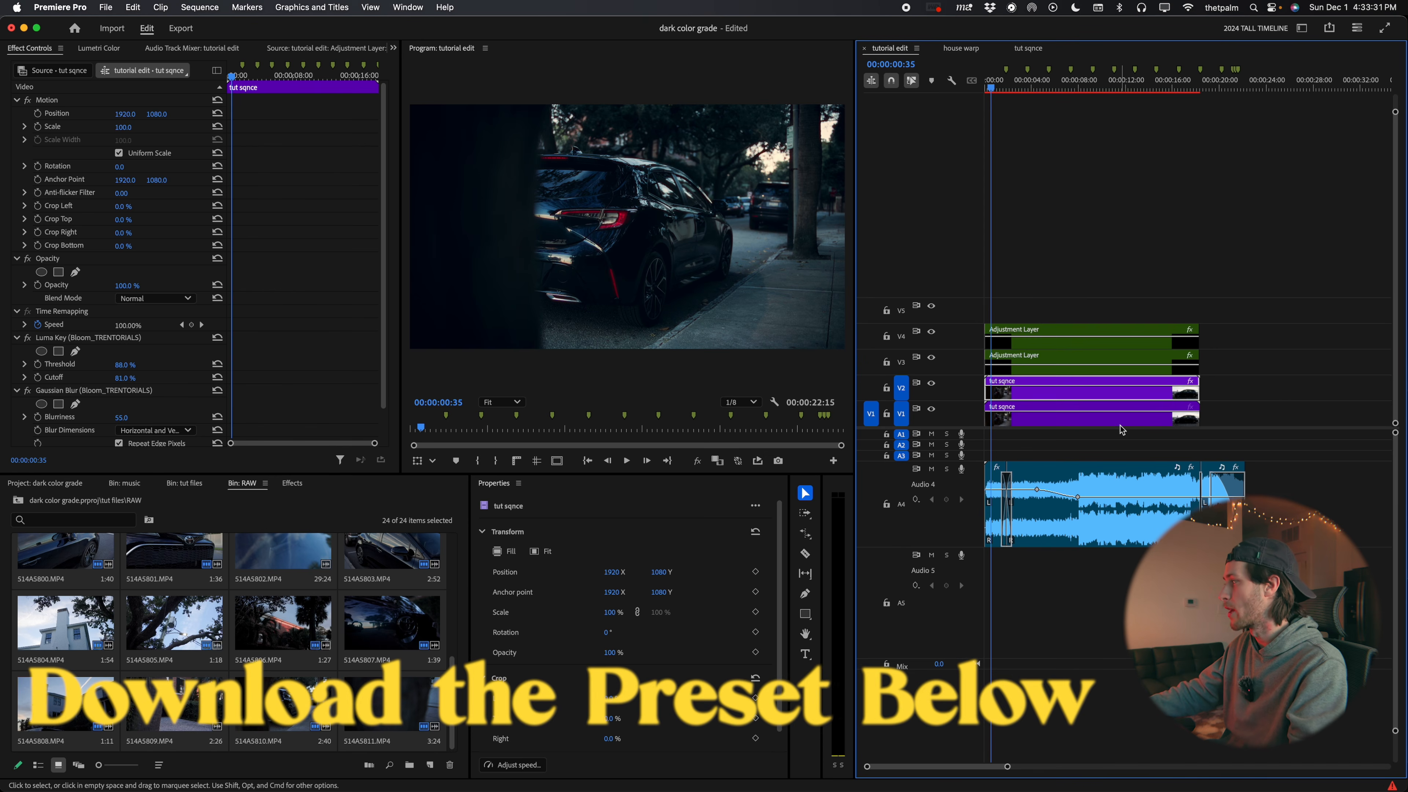
click(1093, 222)
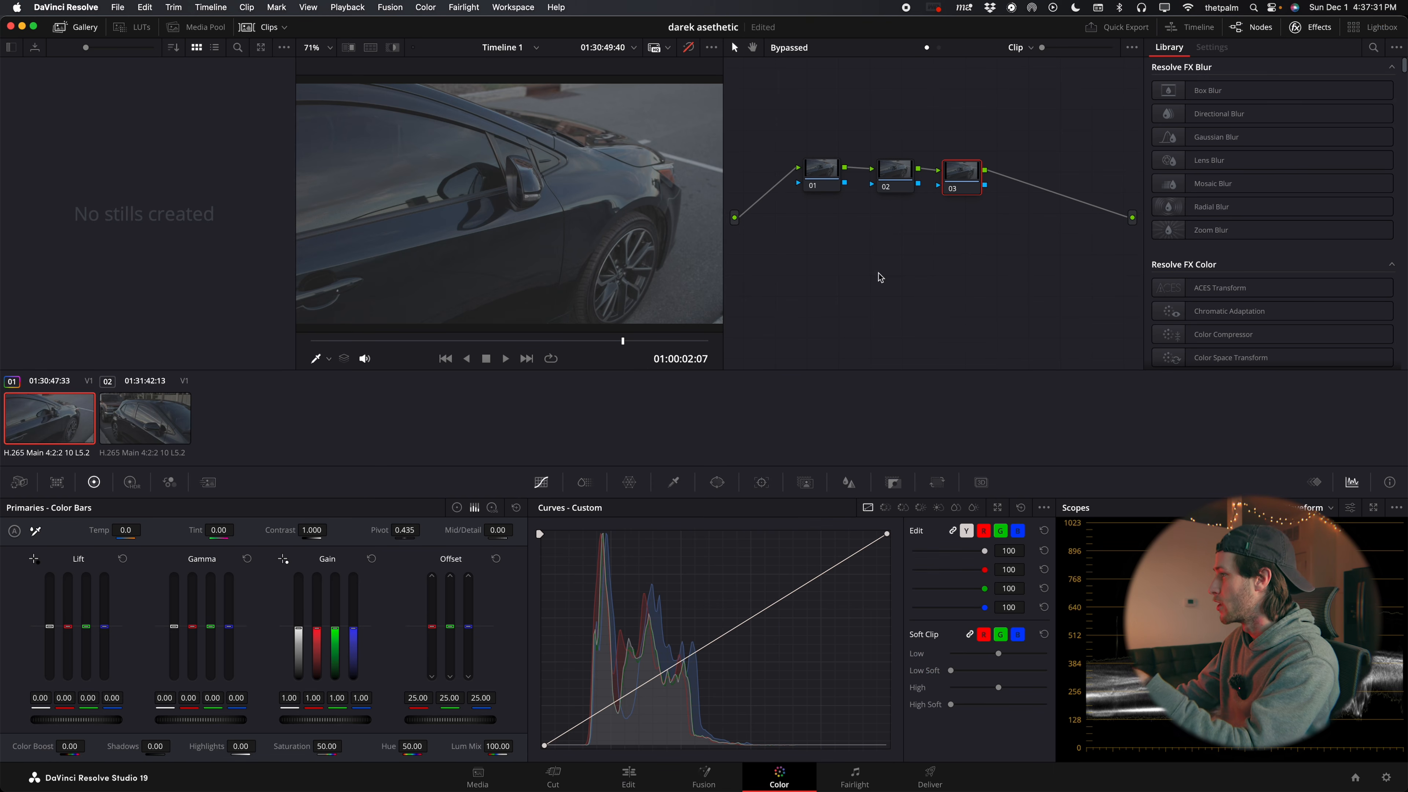
Switch to DaVinci Resolve's Color page and go through nodes 01, 02 and 03 of the first car clip
click(125, 438)
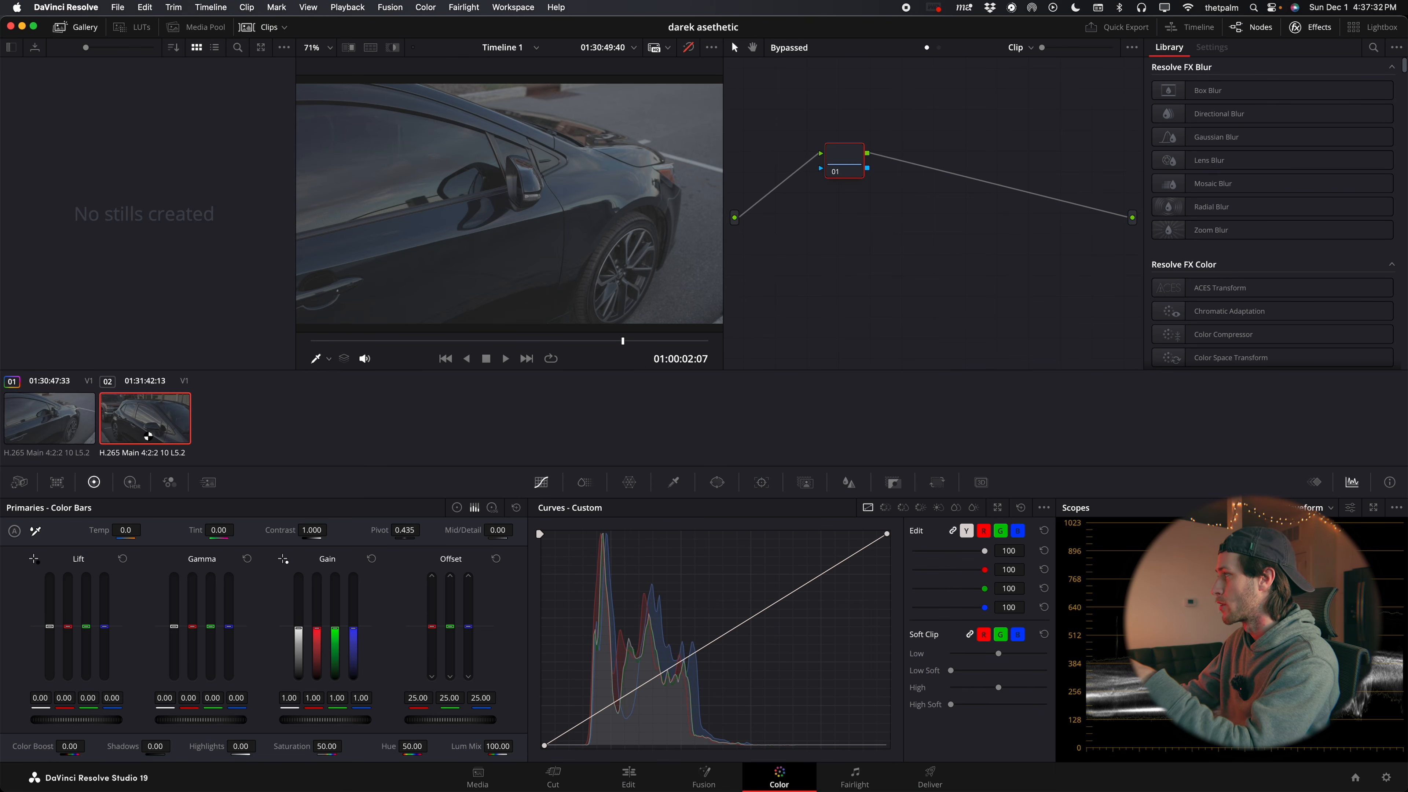
click(63, 430)
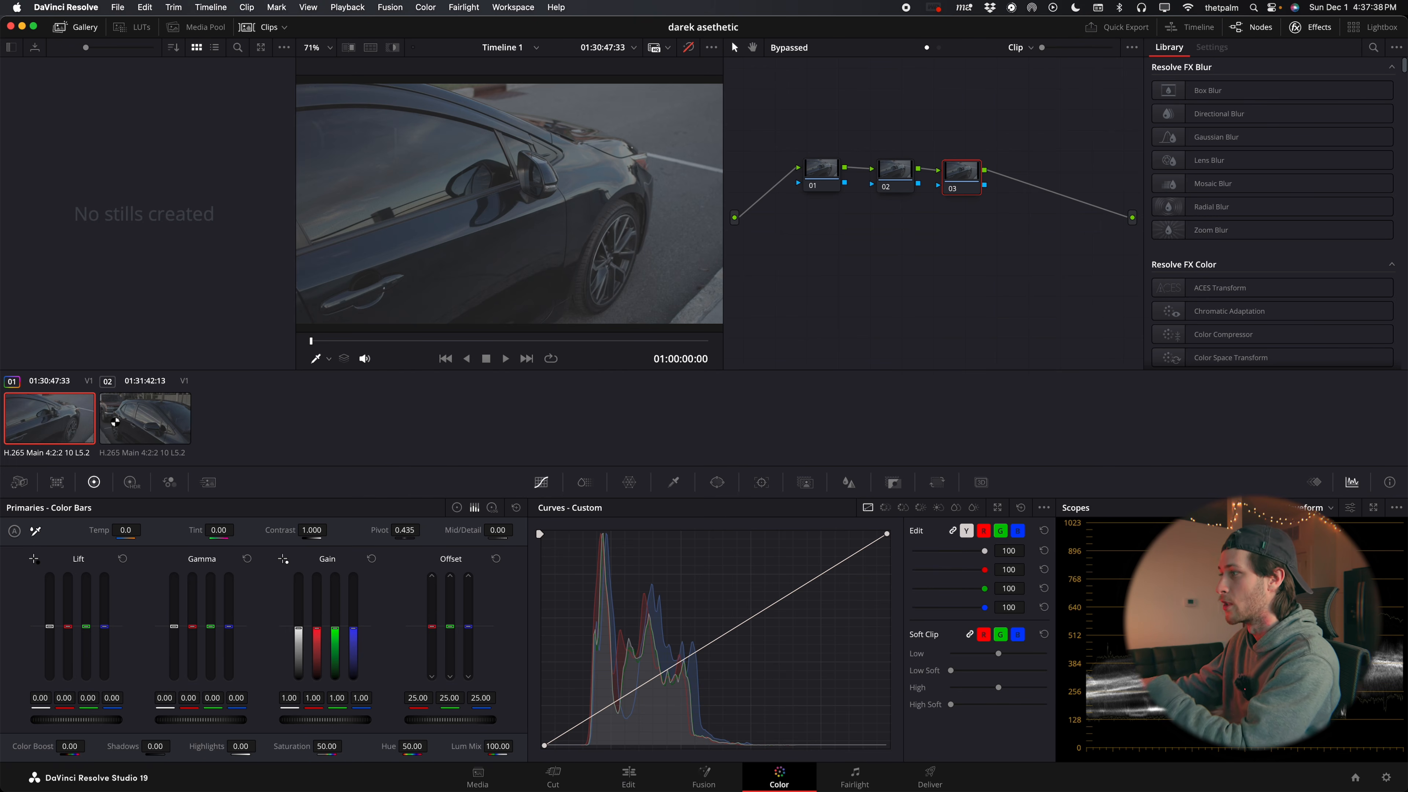
click(816, 172)
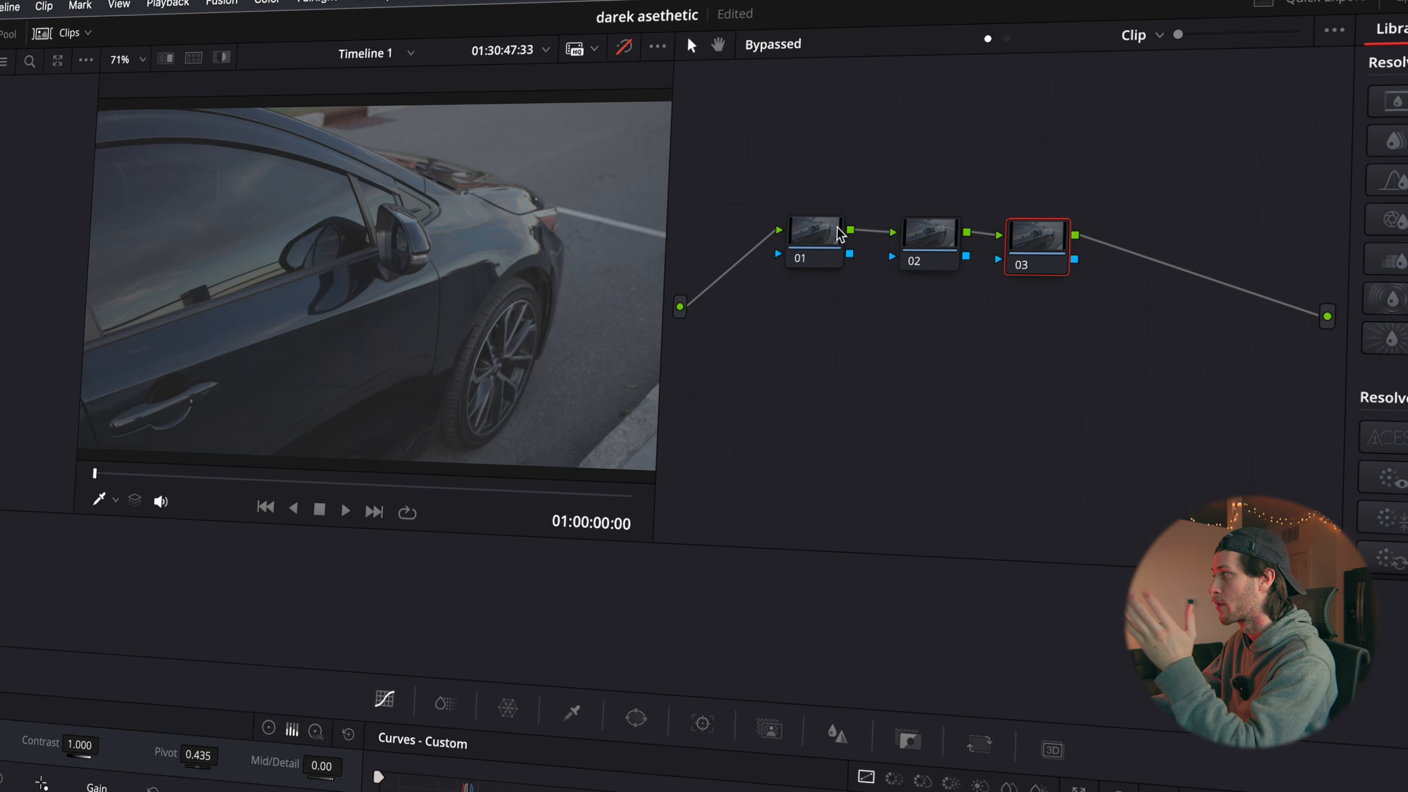
click(946, 267)
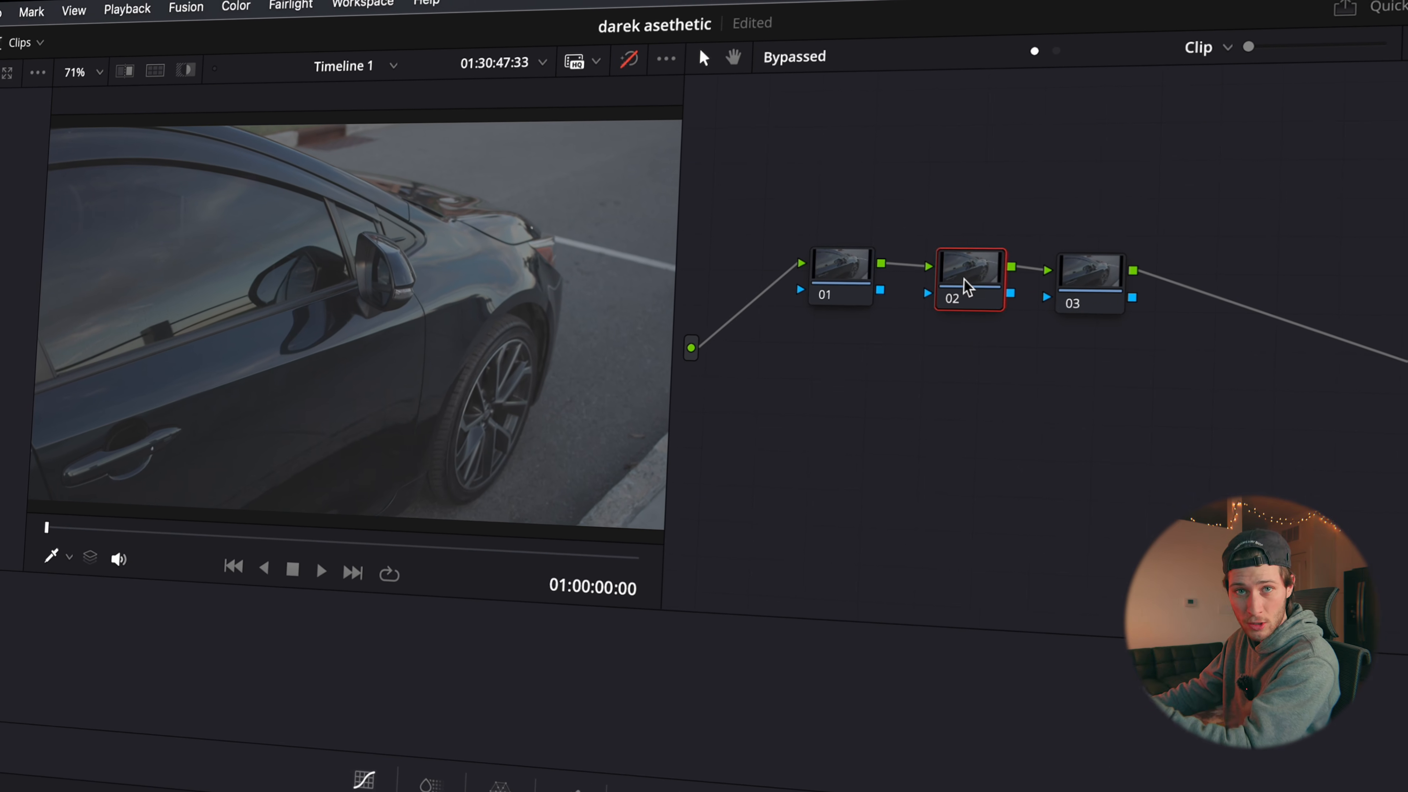
click(1095, 302)
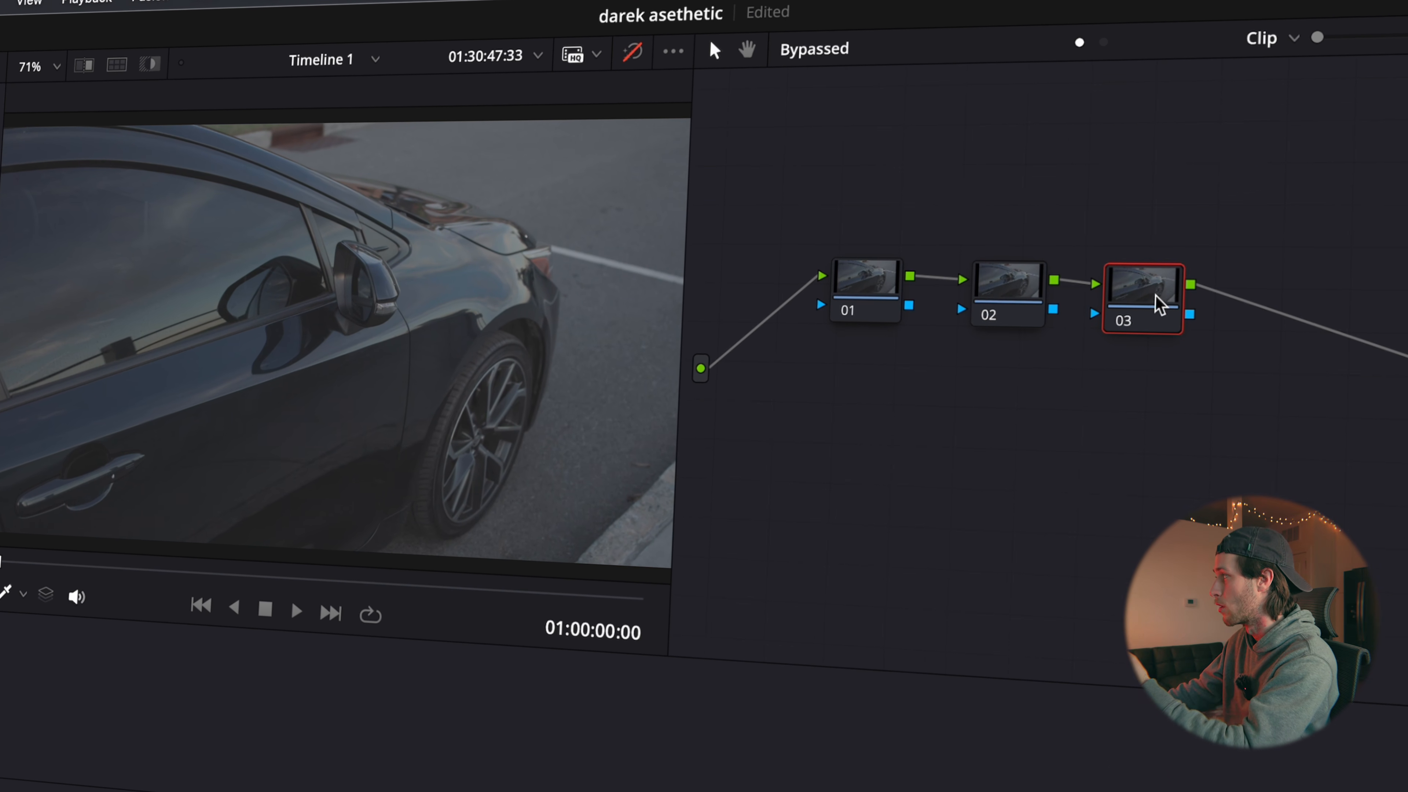
Add a corrector node 04 after node 03 in the first car clip's node chain
right_click(1213, 330)
mouse_move(1272, 409)
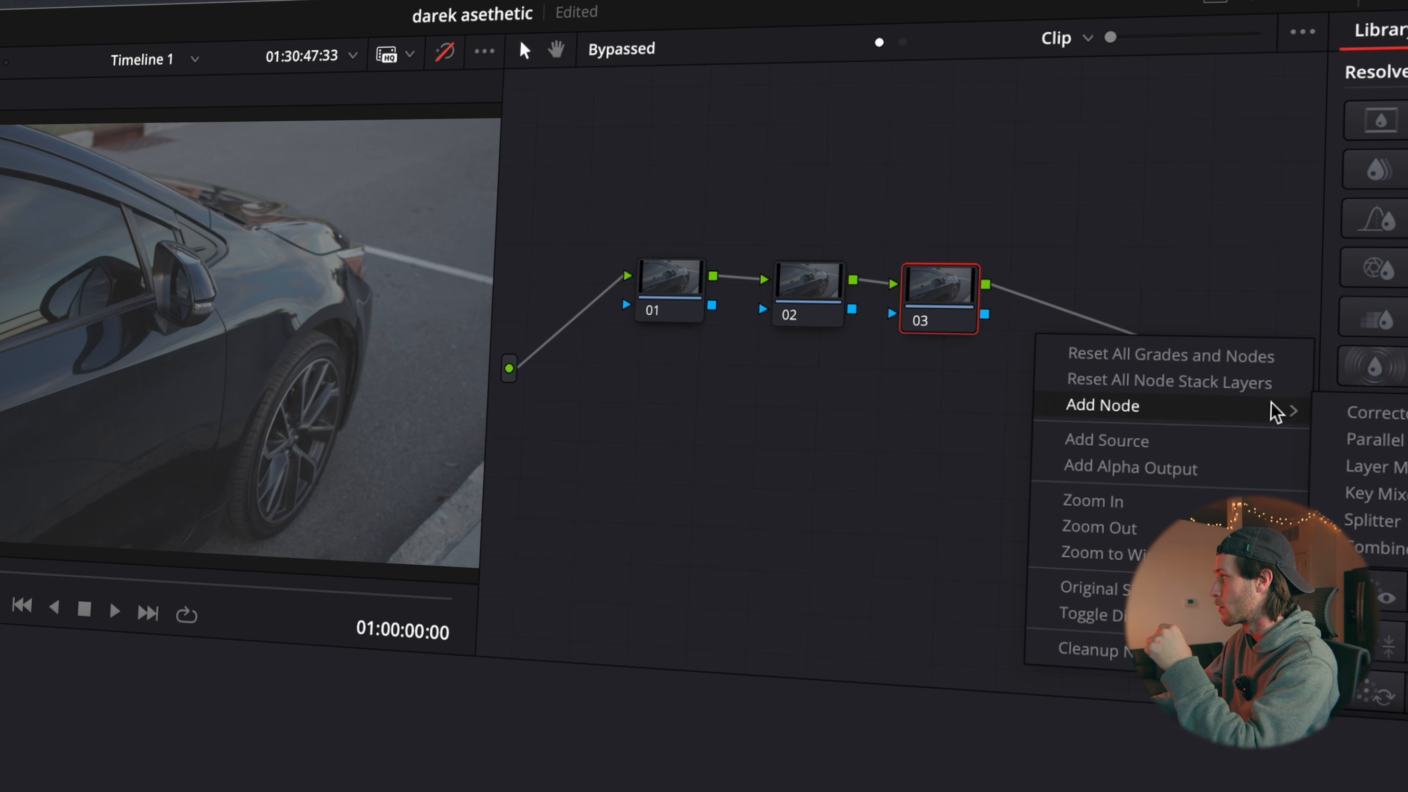
click(1352, 409)
drag(1065, 353, 1072, 302)
Apply the Color Space Transform effect to node 01
click(671, 294)
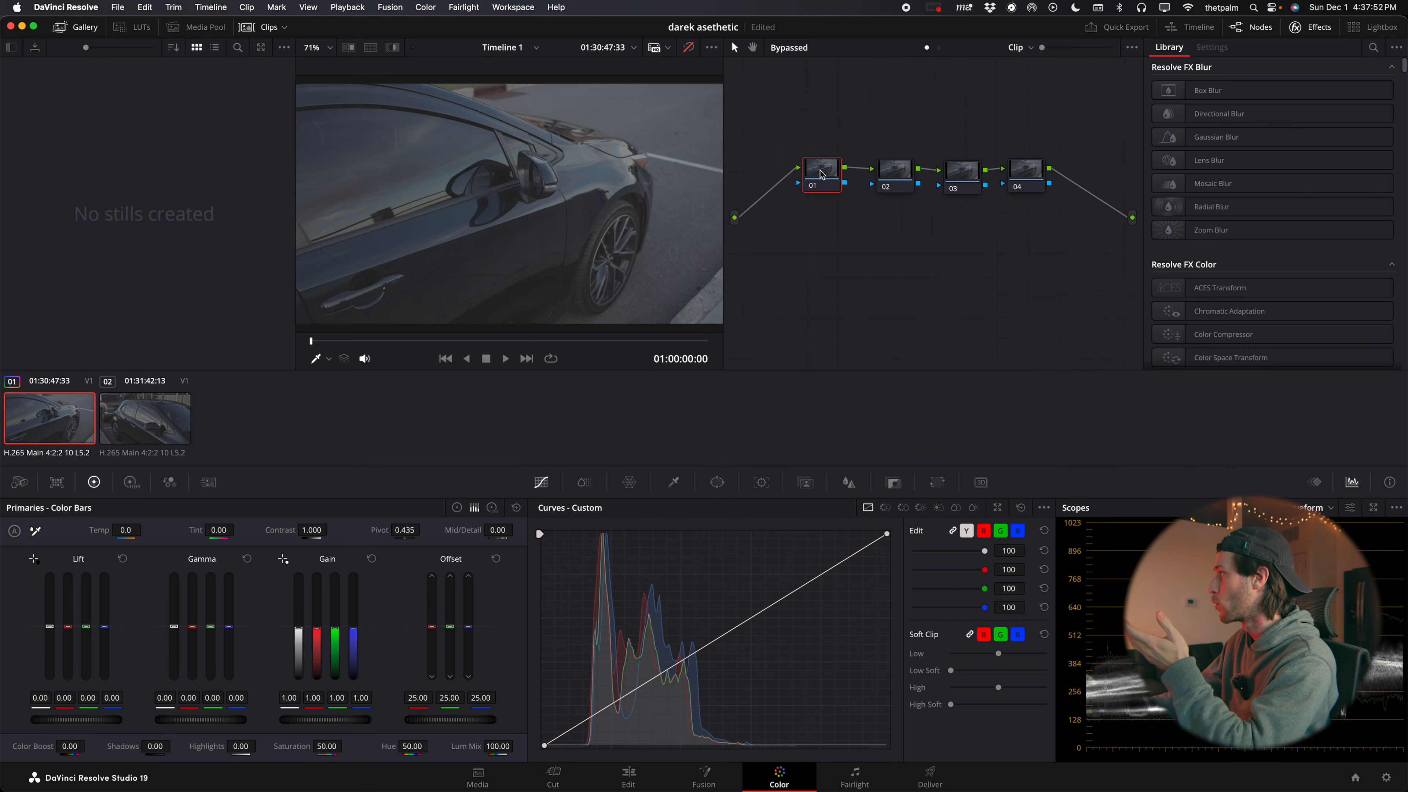
scroll(1271, 166, down, 2)
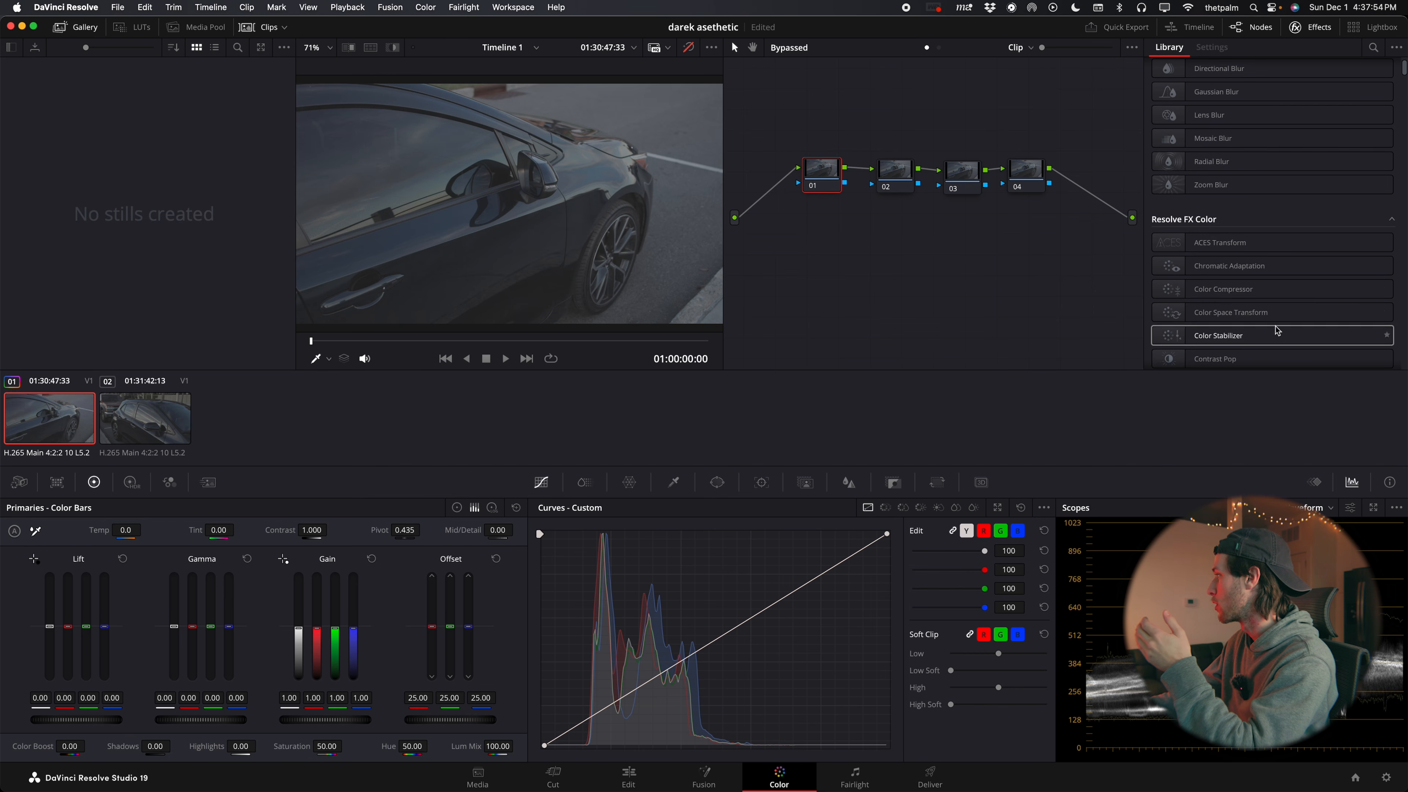
drag(1229, 317, 821, 176)
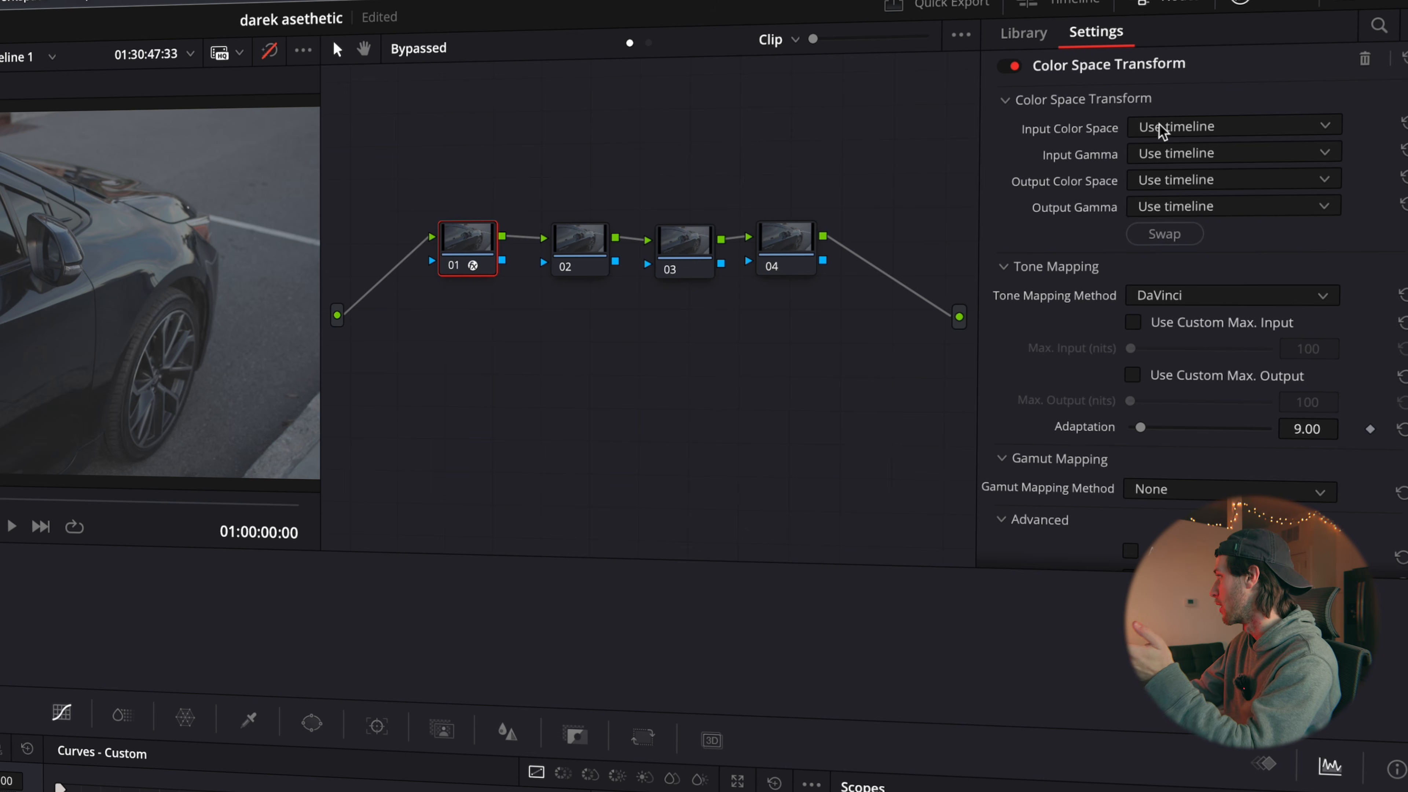
Set the Color Space Transform's Input Color Space to Canon Cinema Gamut and its Input Gamma to Canon Log 3
click(1250, 104)
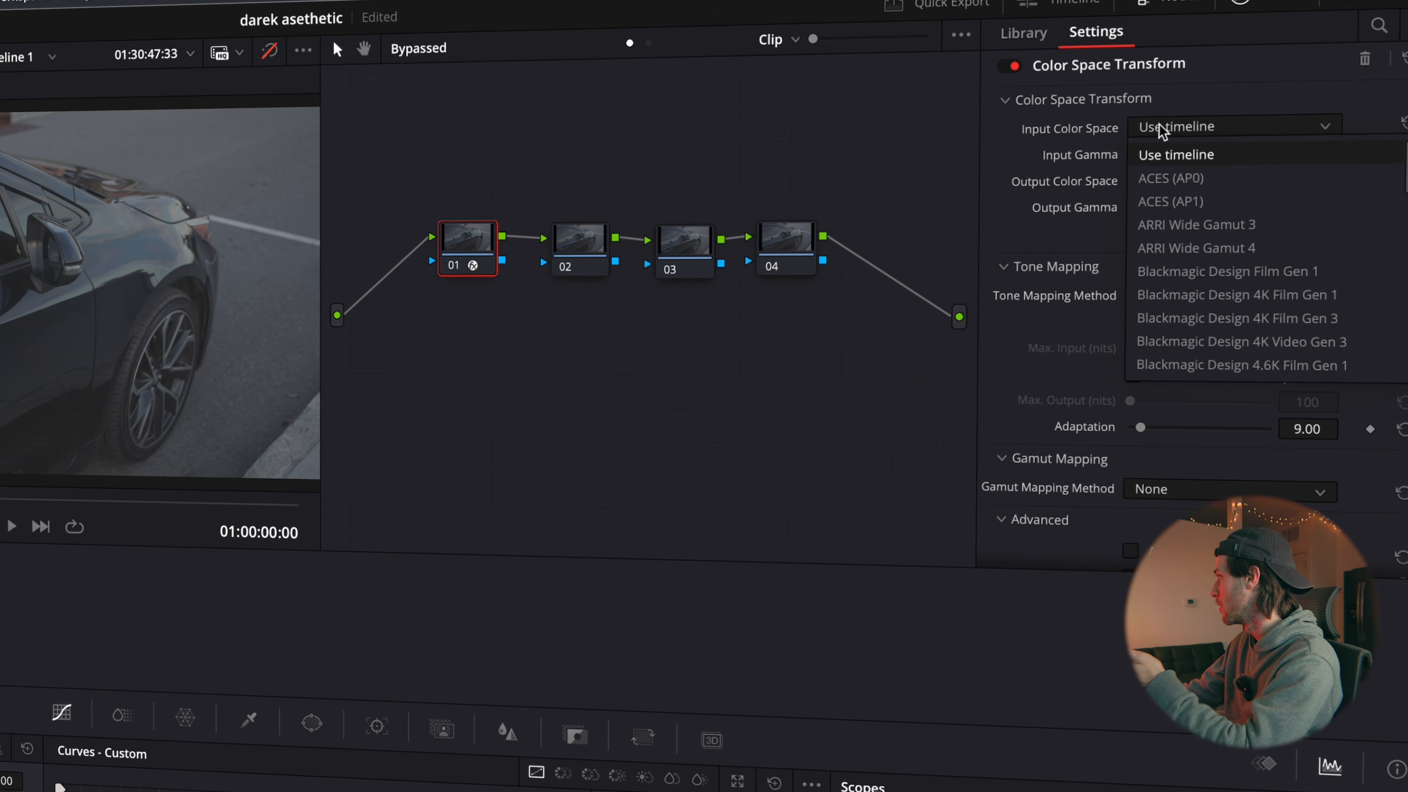
scroll(1249, 291, down, 3)
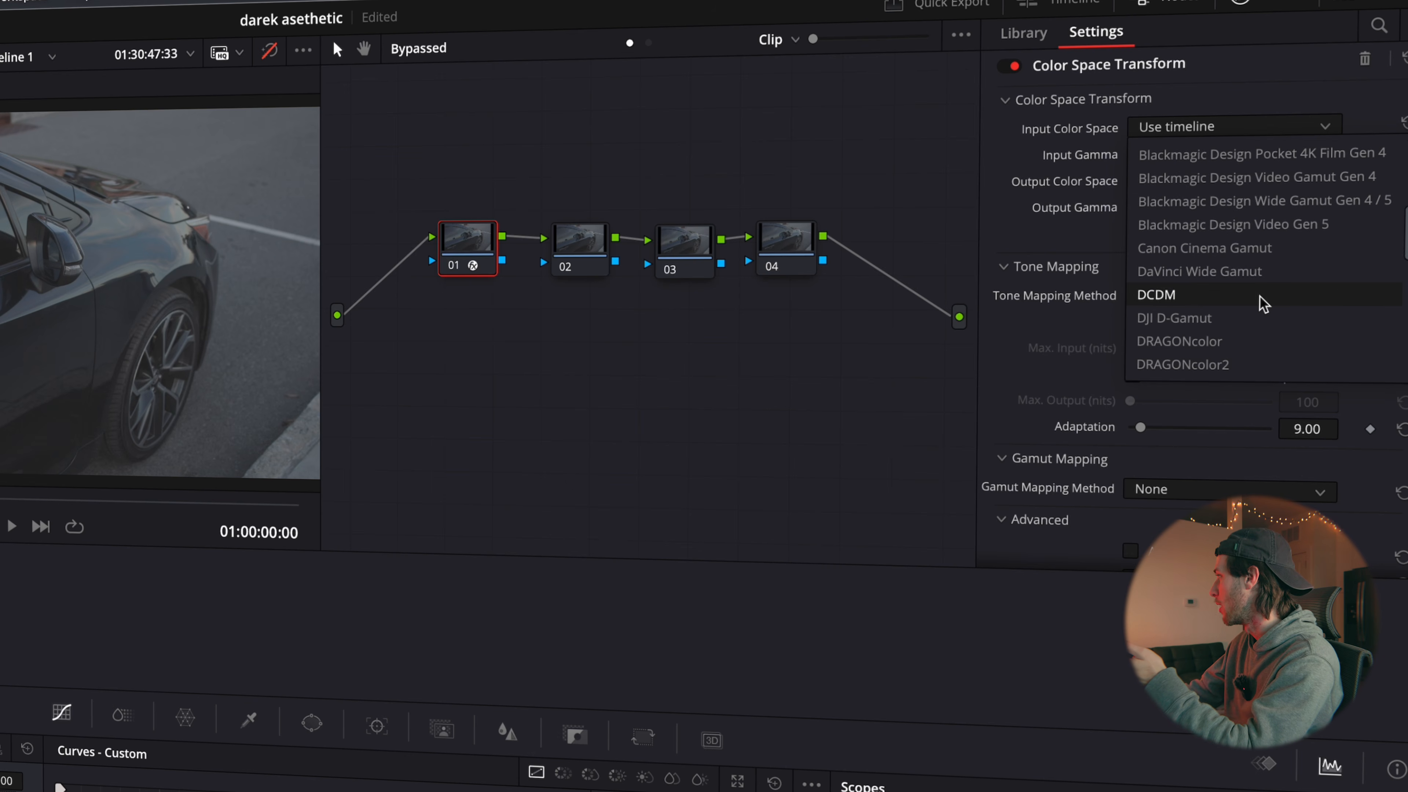
click(1252, 249)
Set the Color Space Transform's Output Color Space and Output Gamma both to Rec.709
click(1191, 180)
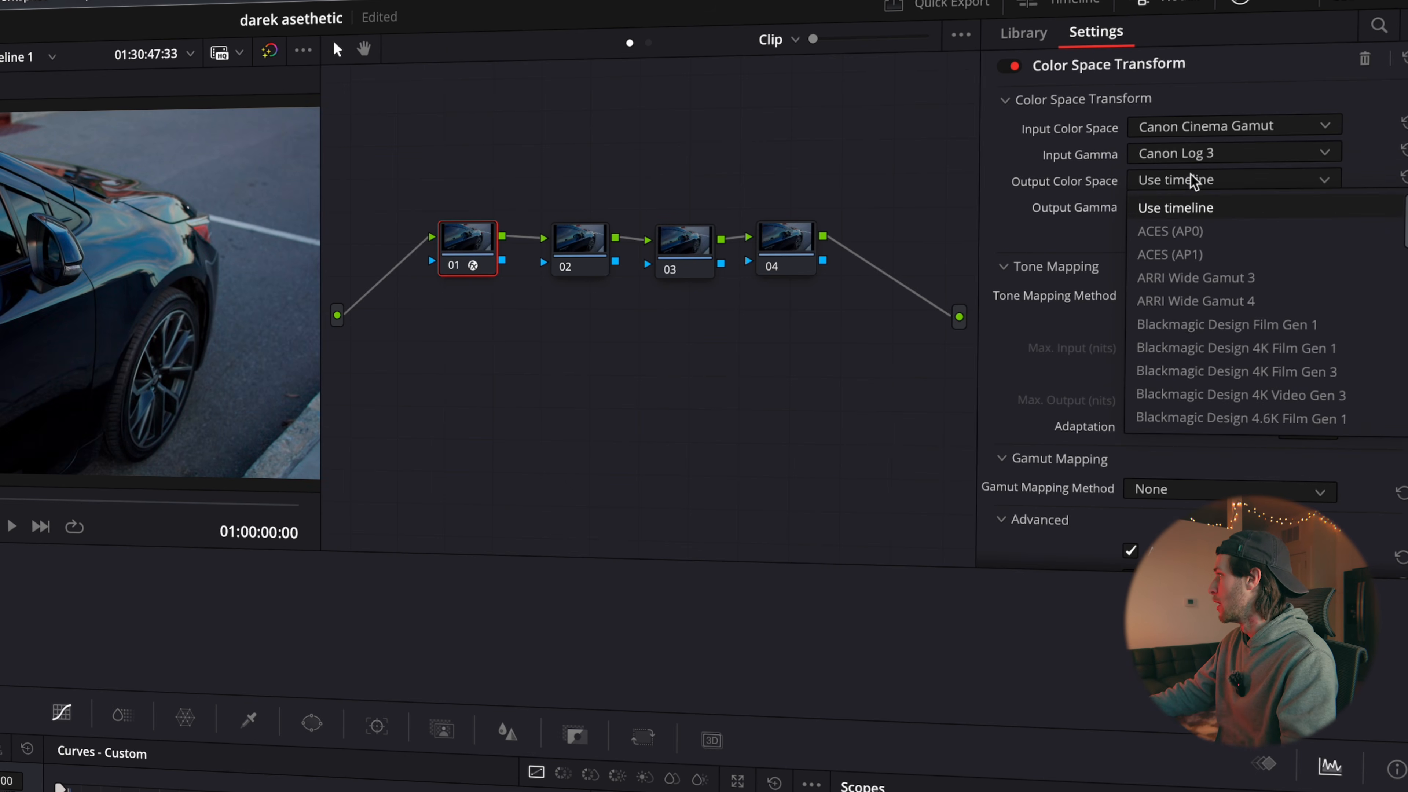
scroll(1213, 250, down, 5)
scroll(1153, 300, down, 3)
scroll(1147, 273, up, 1)
click(1176, 326)
click(1193, 208)
scroll(1198, 215, down, 5)
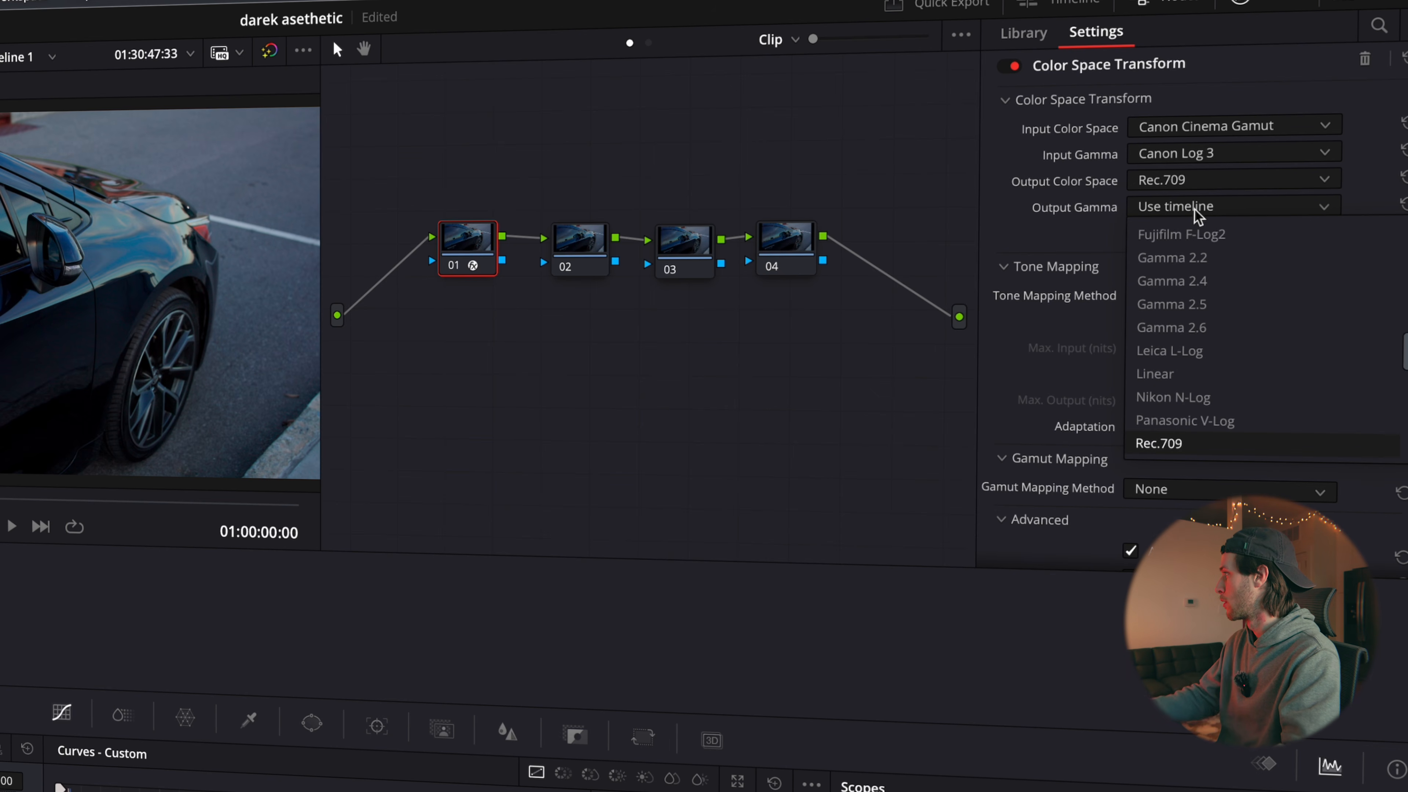
click(1161, 444)
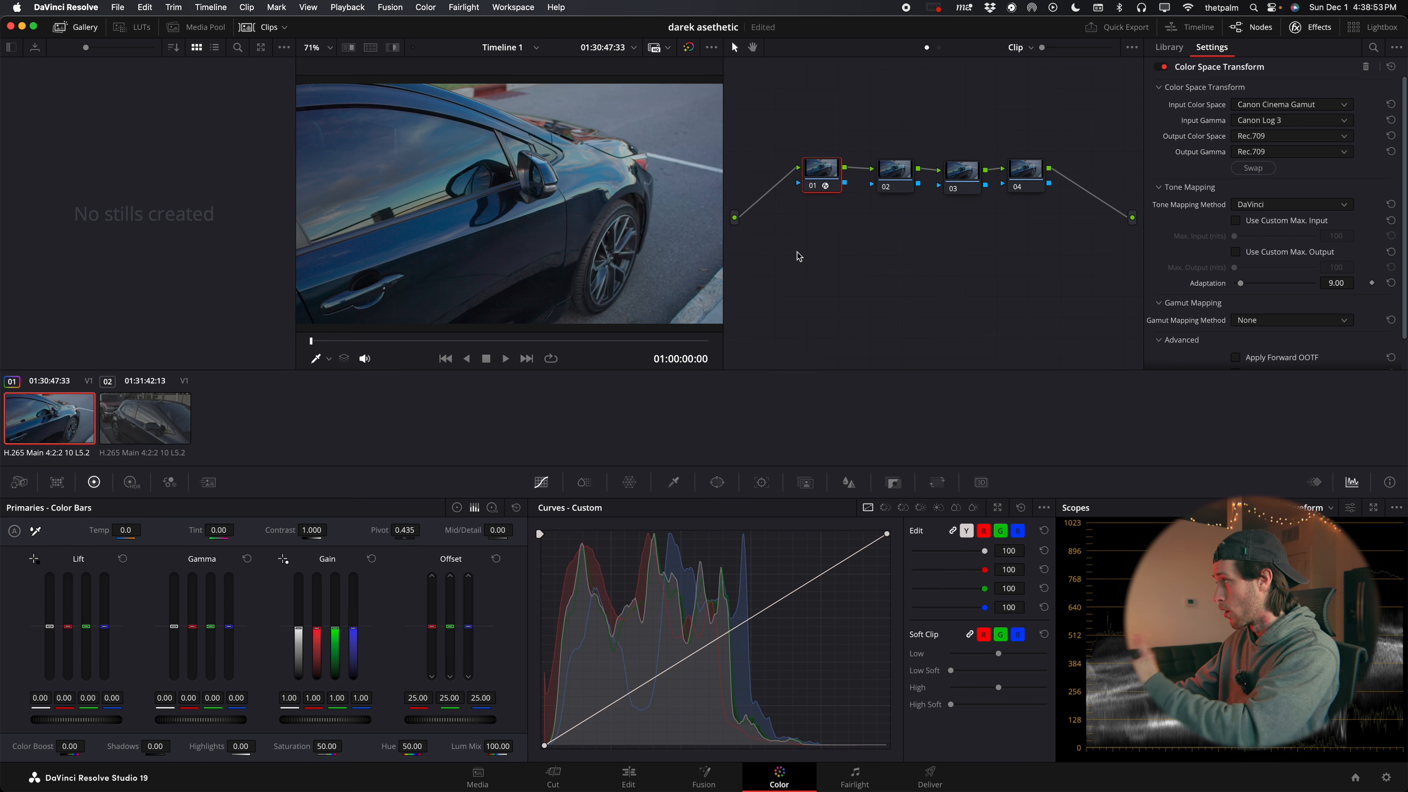
White-balance node 02 by sampling the white parking line in the picture
click(877, 172)
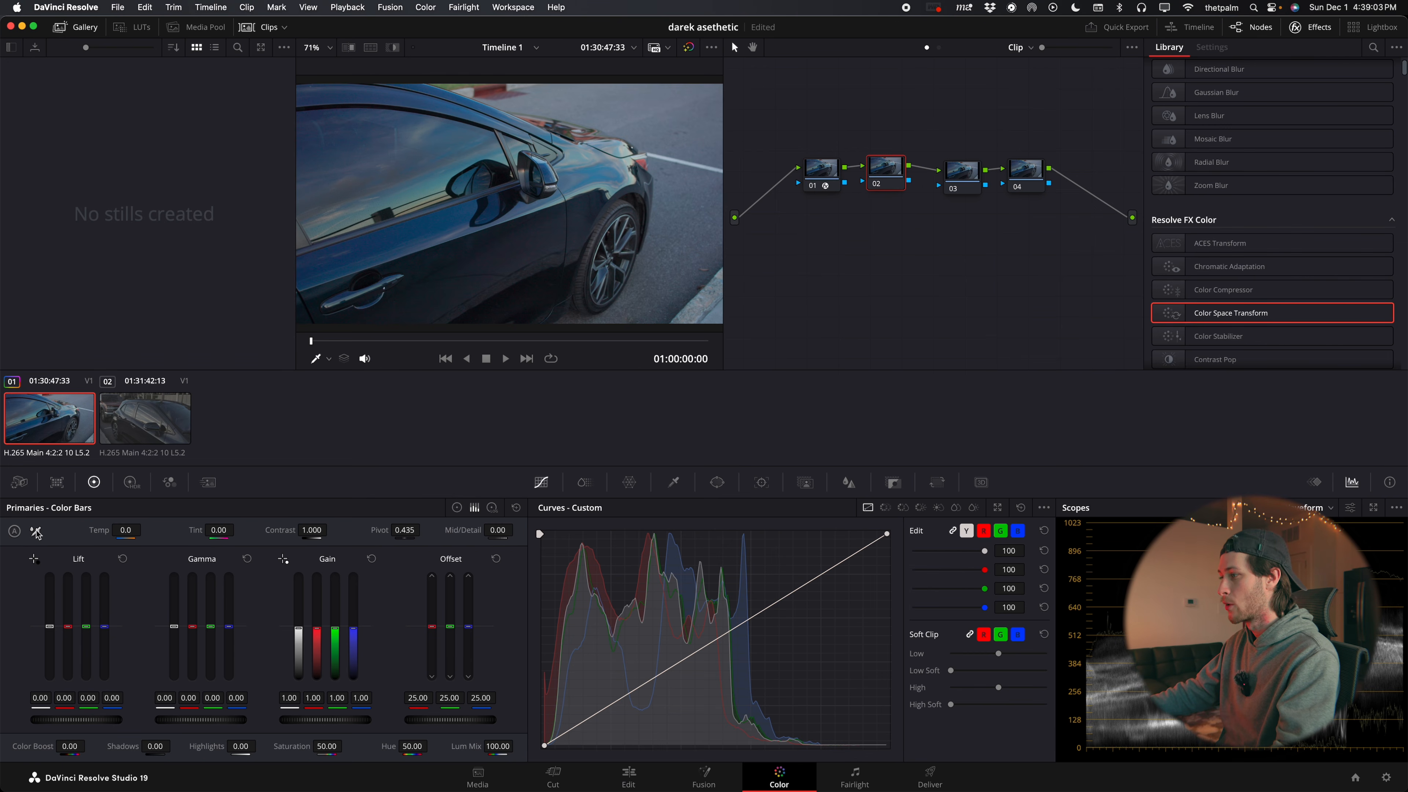
click(35, 533)
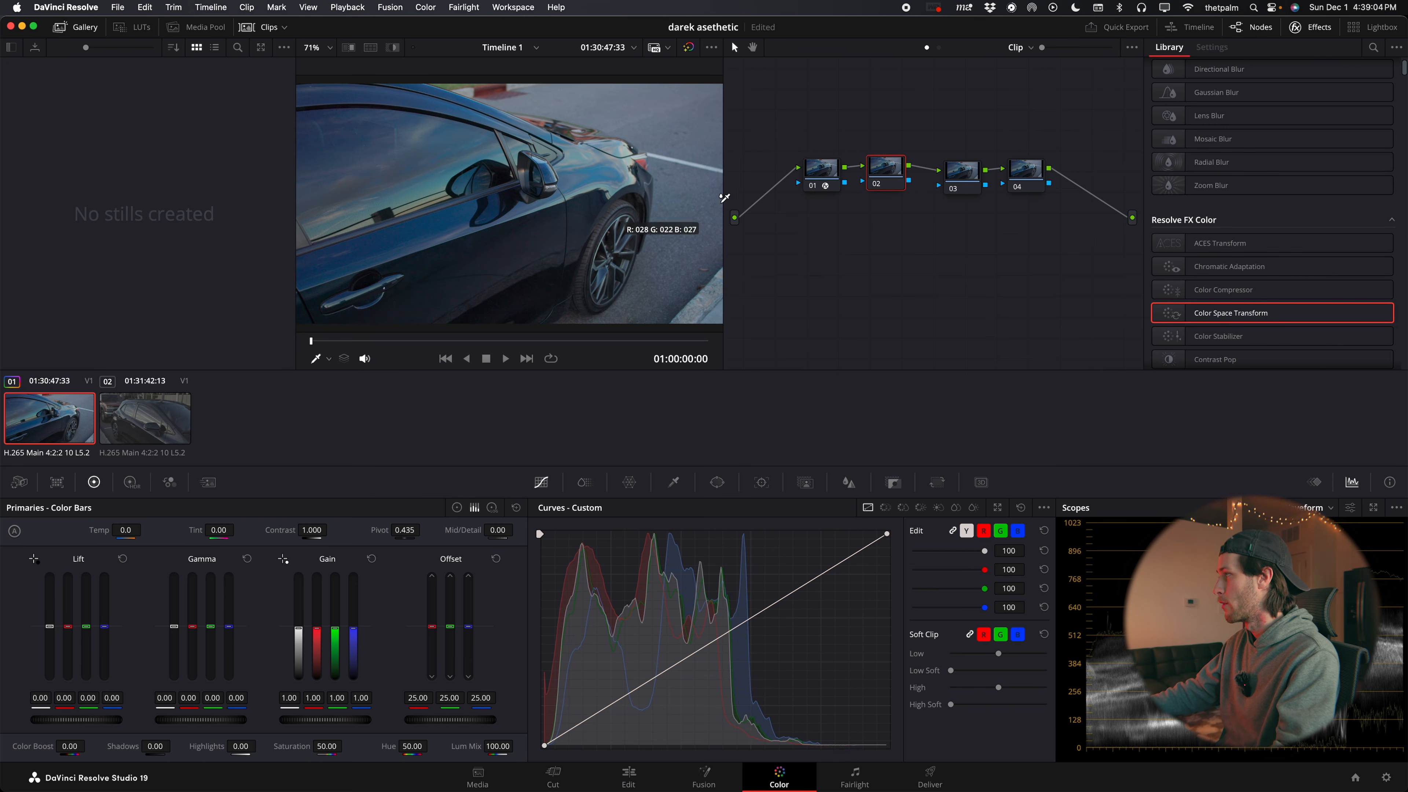
click(714, 168)
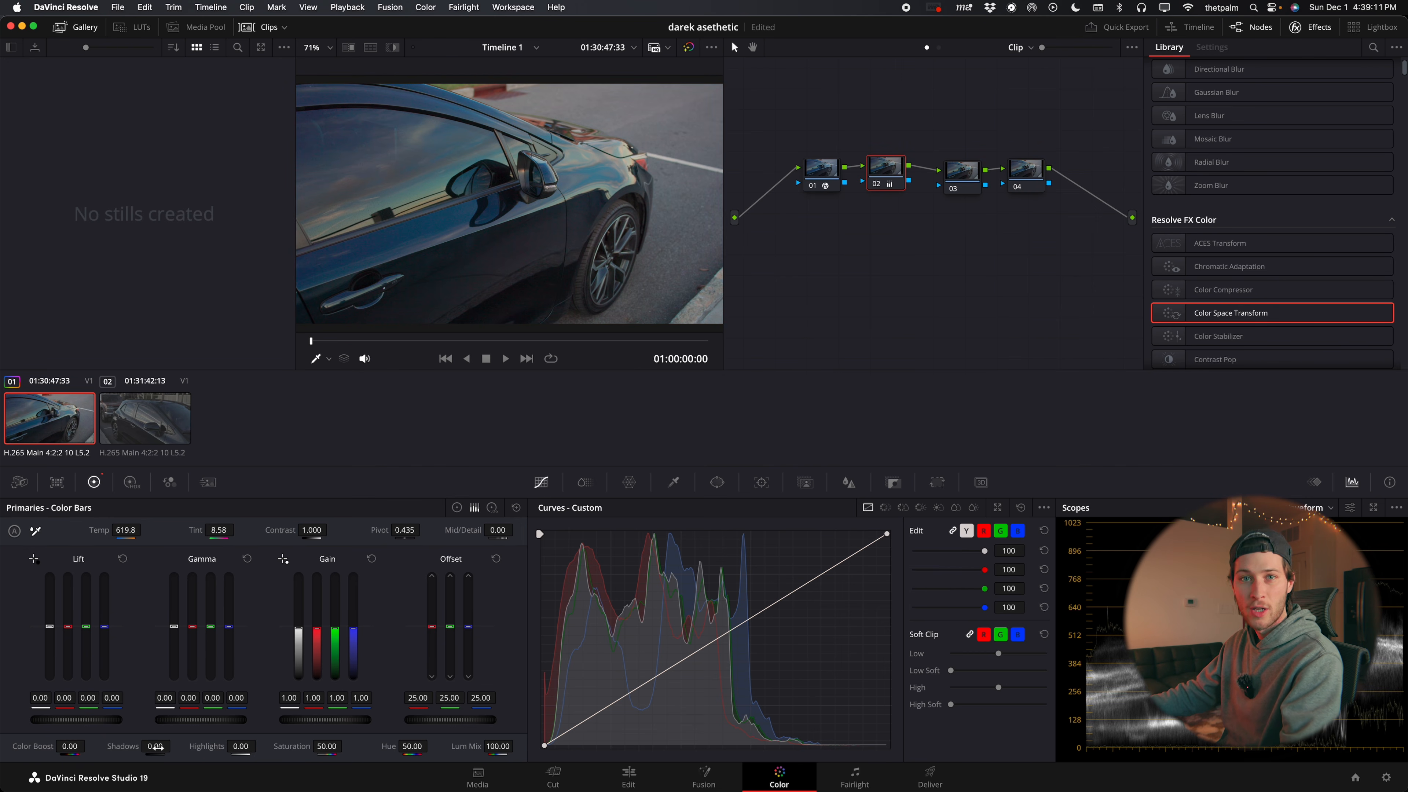
Set node 02's Shadows to -73.00, Highlights to -41.00 and Saturation to 27.60
drag(155, 747, 100, 747)
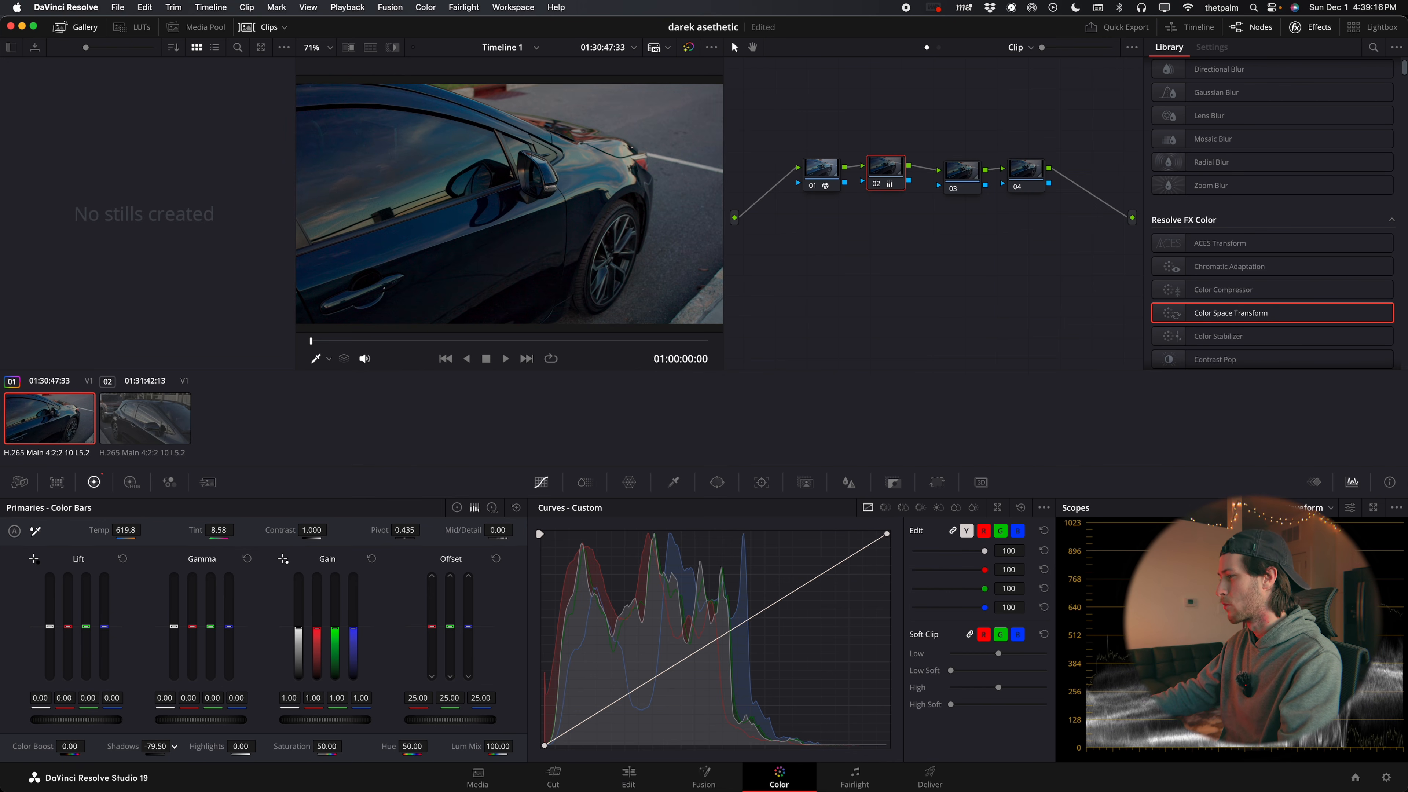
drag(241, 747, 271, 745)
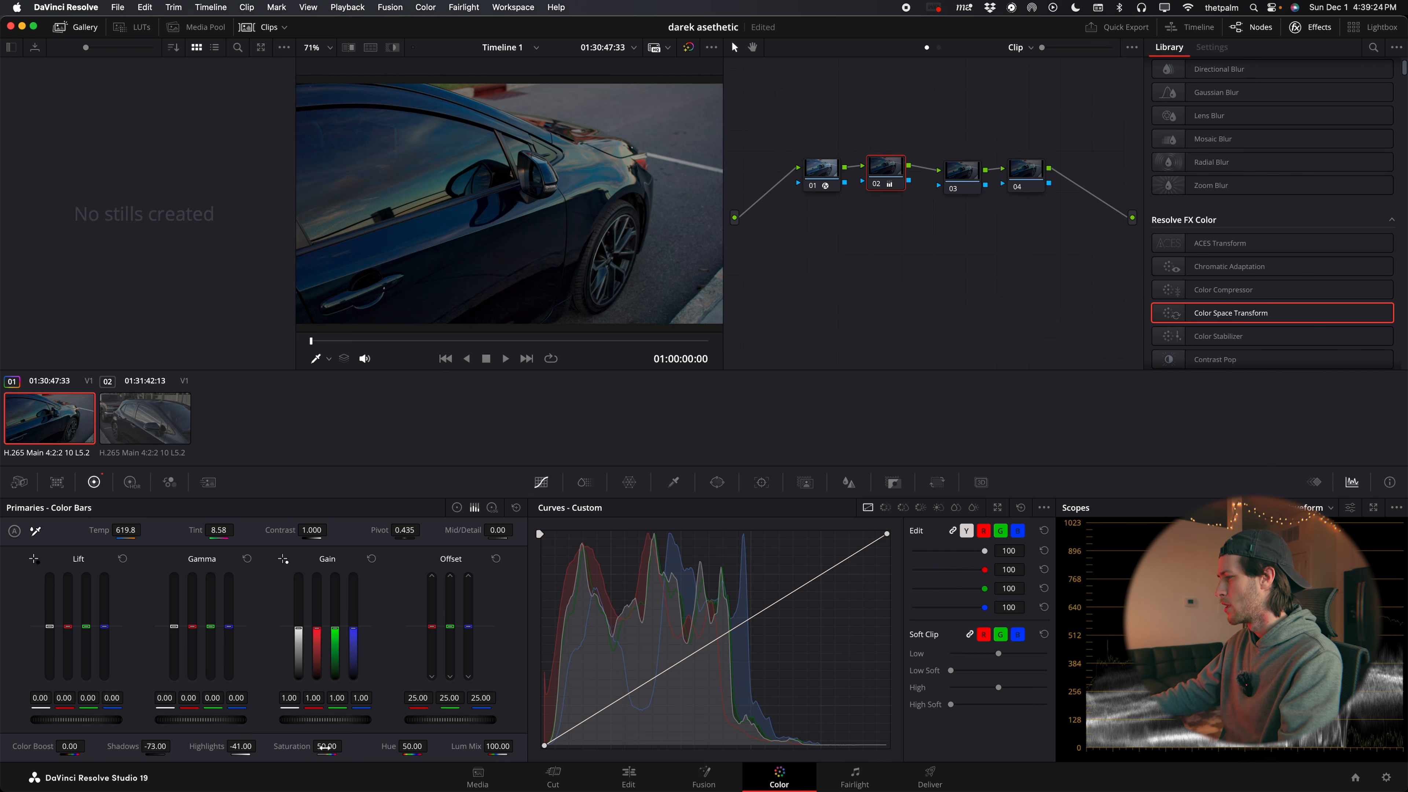
drag(327, 747, 328, 746)
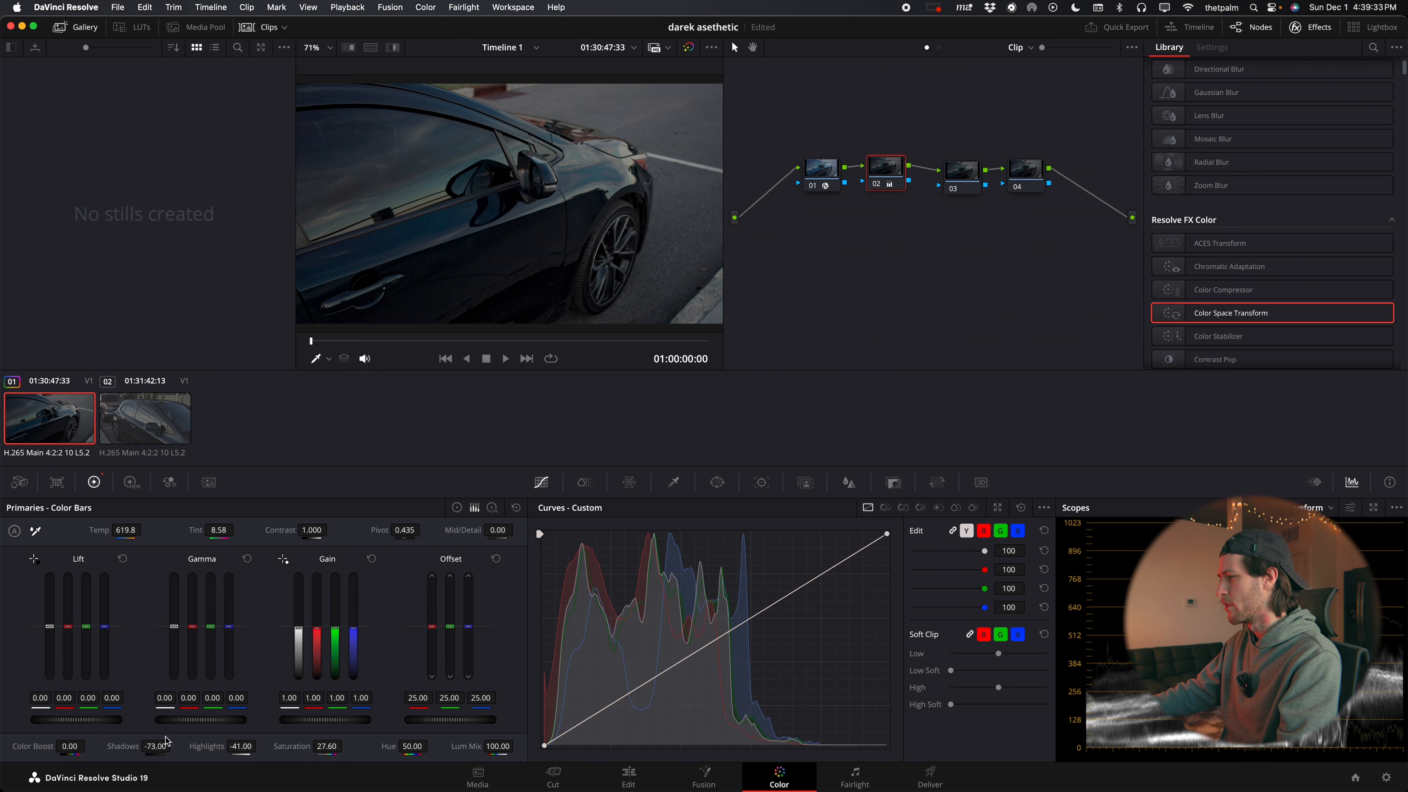
Lower node 02's Gamma very slightly, set Gain to 0.97 and Offset to 26.60, and compare the picture with all grades bypassed
drag(201, 720, 198, 719)
drag(325, 720, 321, 719)
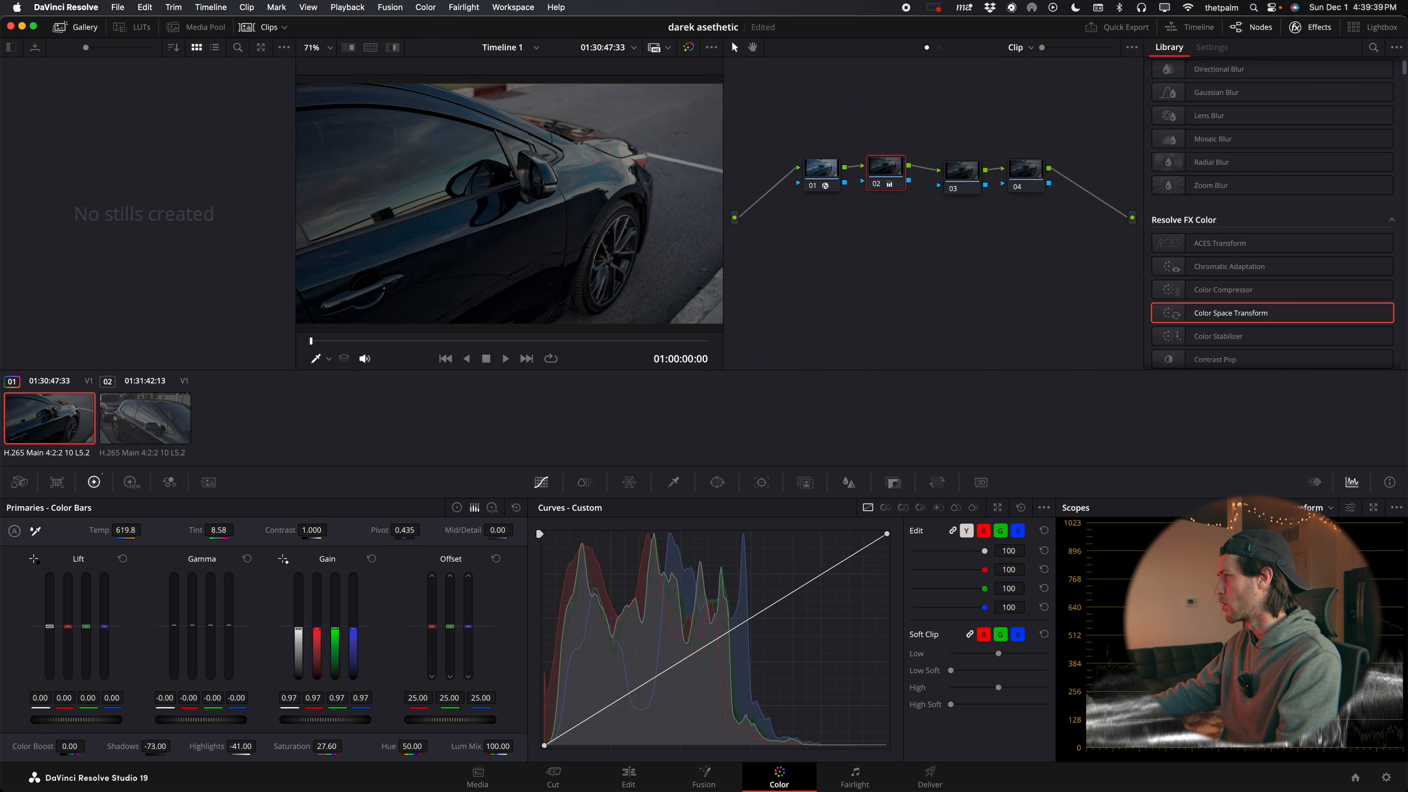
drag(450, 720, 450, 720)
click(688, 48)
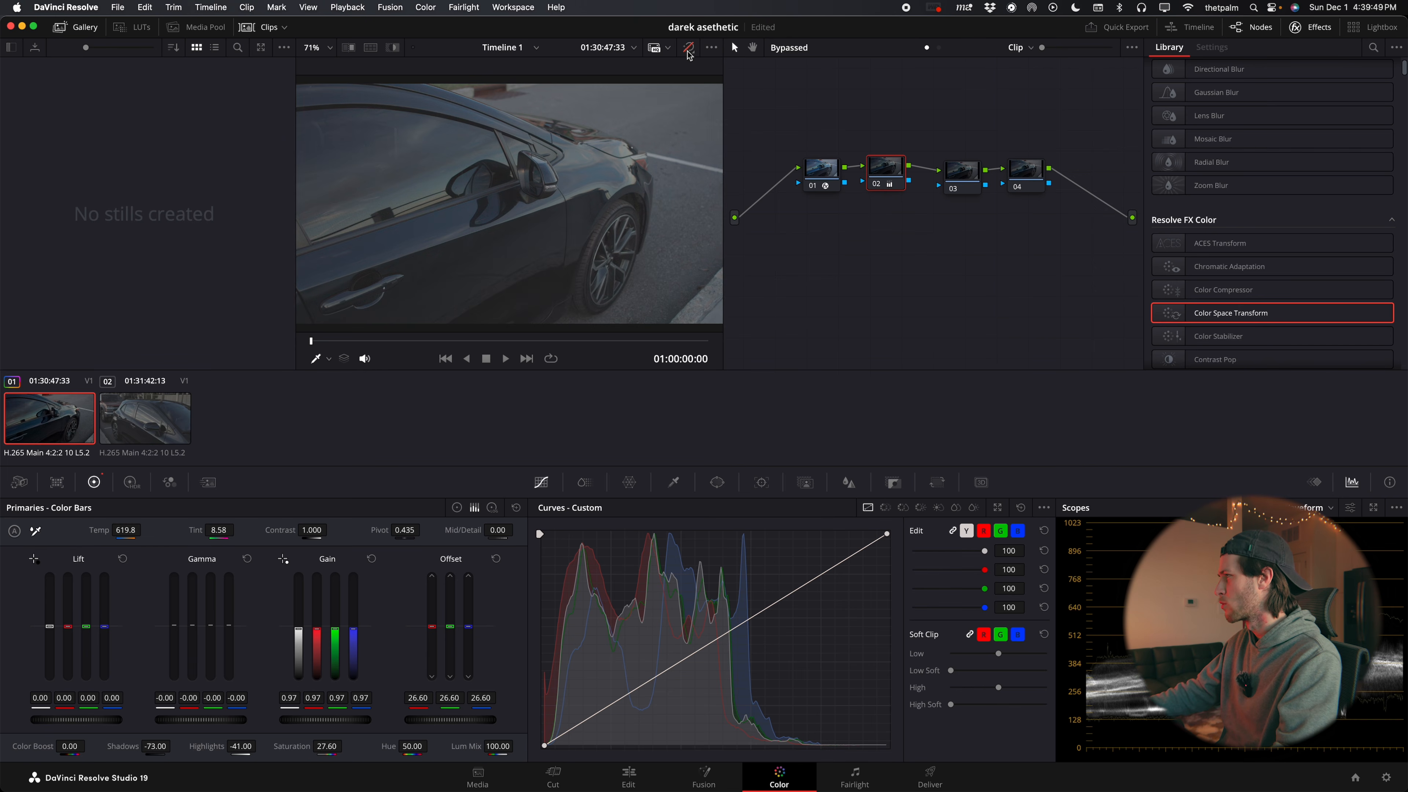
click(689, 48)
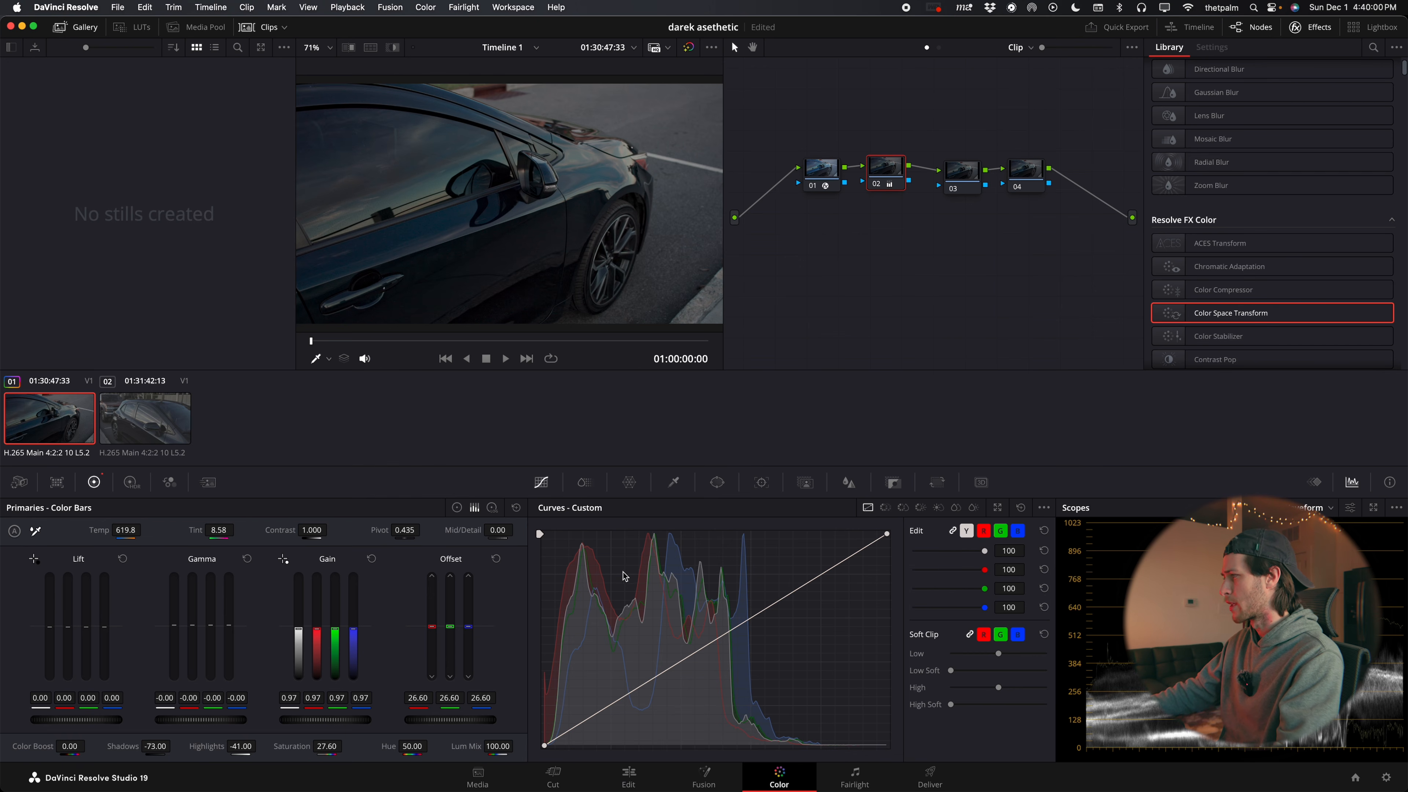
Shape node 02's custom curve with a slightly lowered shadow point, a raised highlight point and the black point moved slightly inward
drag(637, 687, 642, 705)
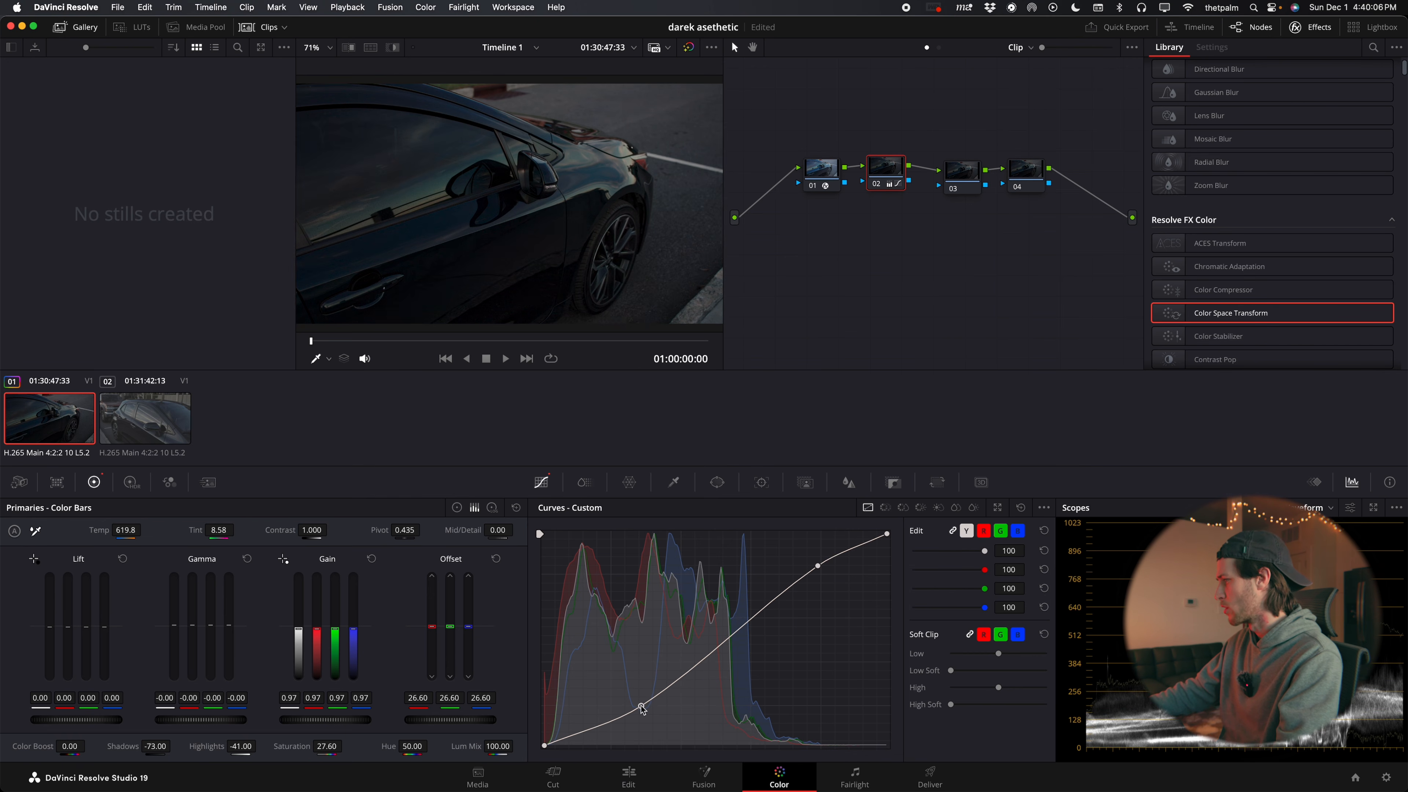
drag(641, 709, 640, 698)
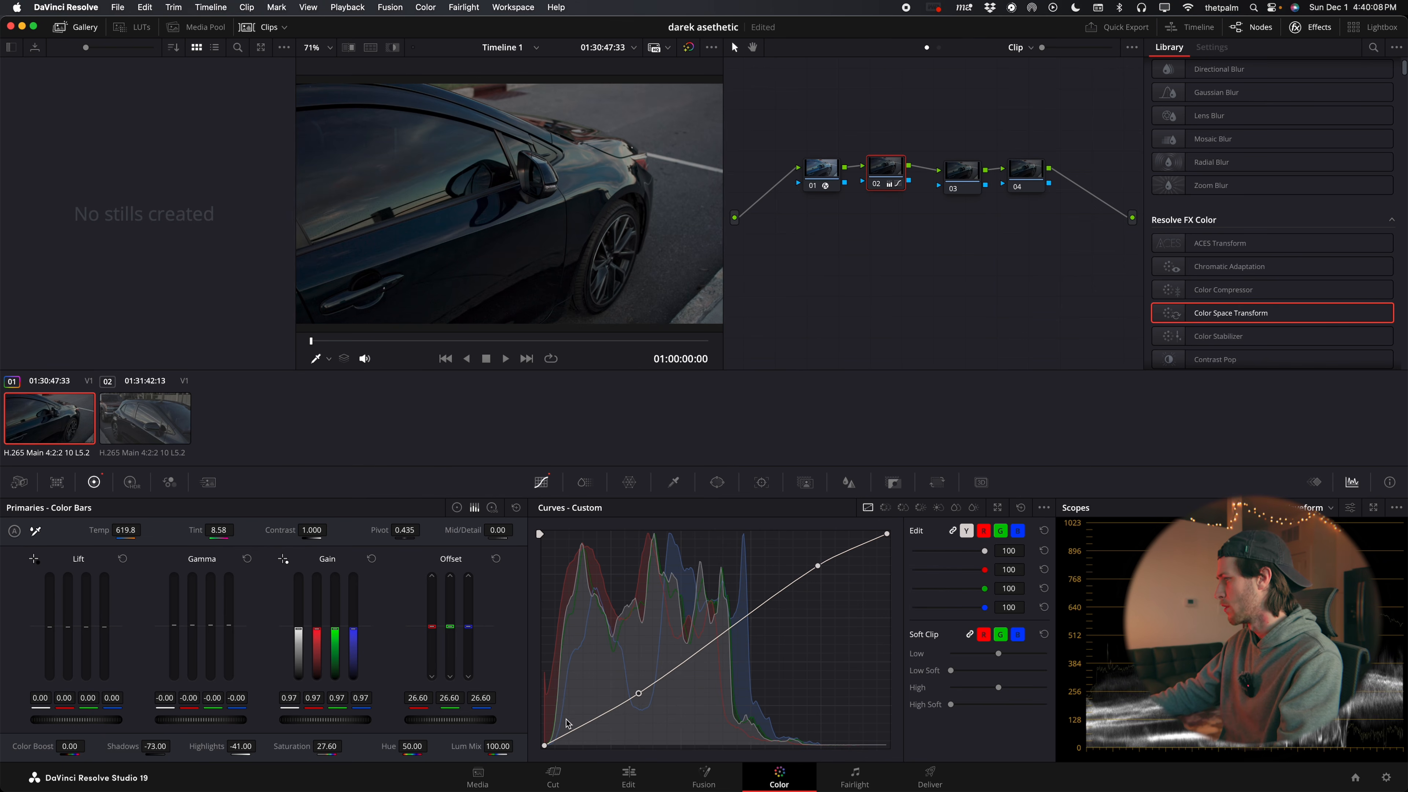
drag(544, 745, 553, 743)
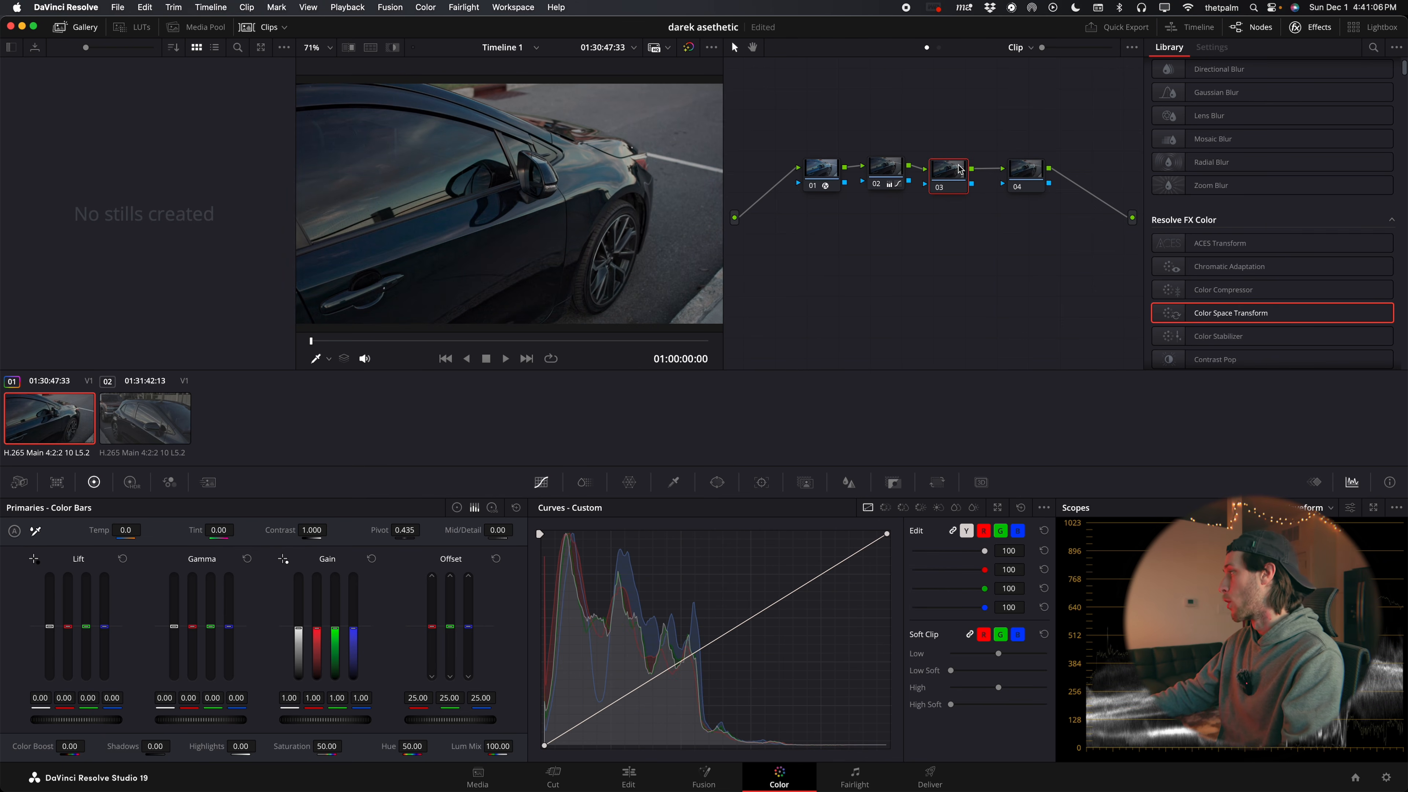
On node 03, set the Log Wheels to Shadow -0.16/0.03/0.18, Midtone -0.06/0.01/0.06, Highlights 0.28/-0.02/-0.62 and Offset 21.49/25.96/25.48
click(960, 166)
drag(961, 165, 958, 169)
click(493, 508)
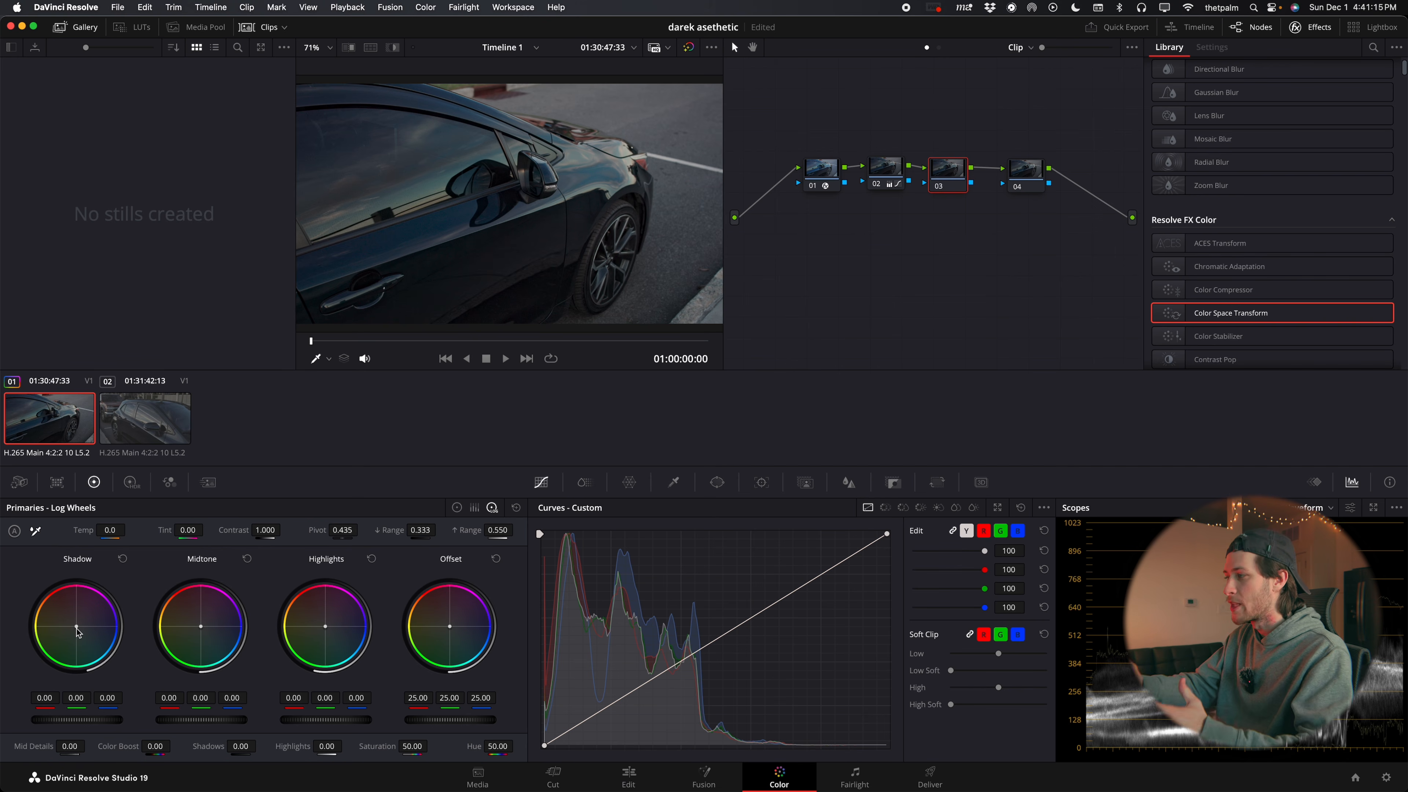
drag(77, 627, 81, 631)
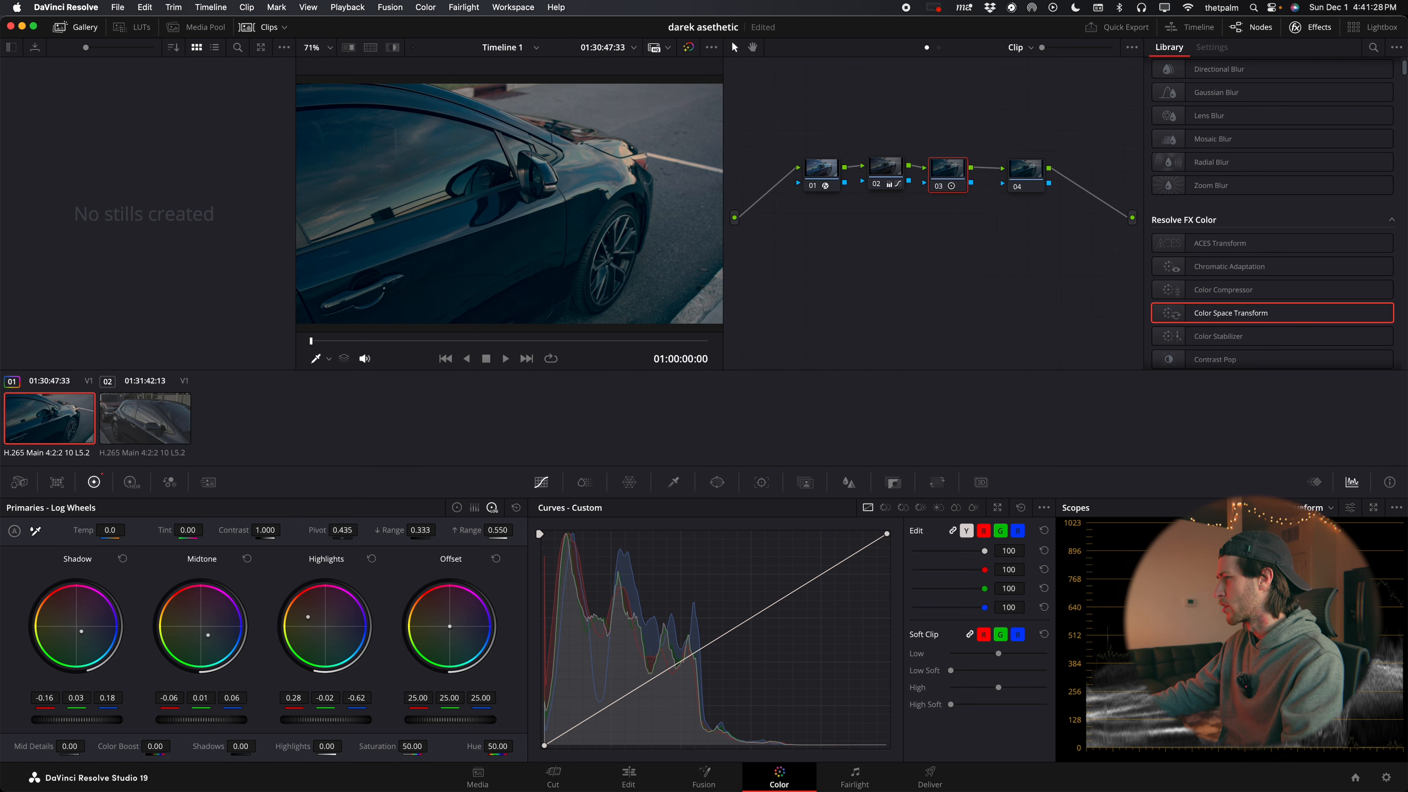
drag(449, 627, 450, 628)
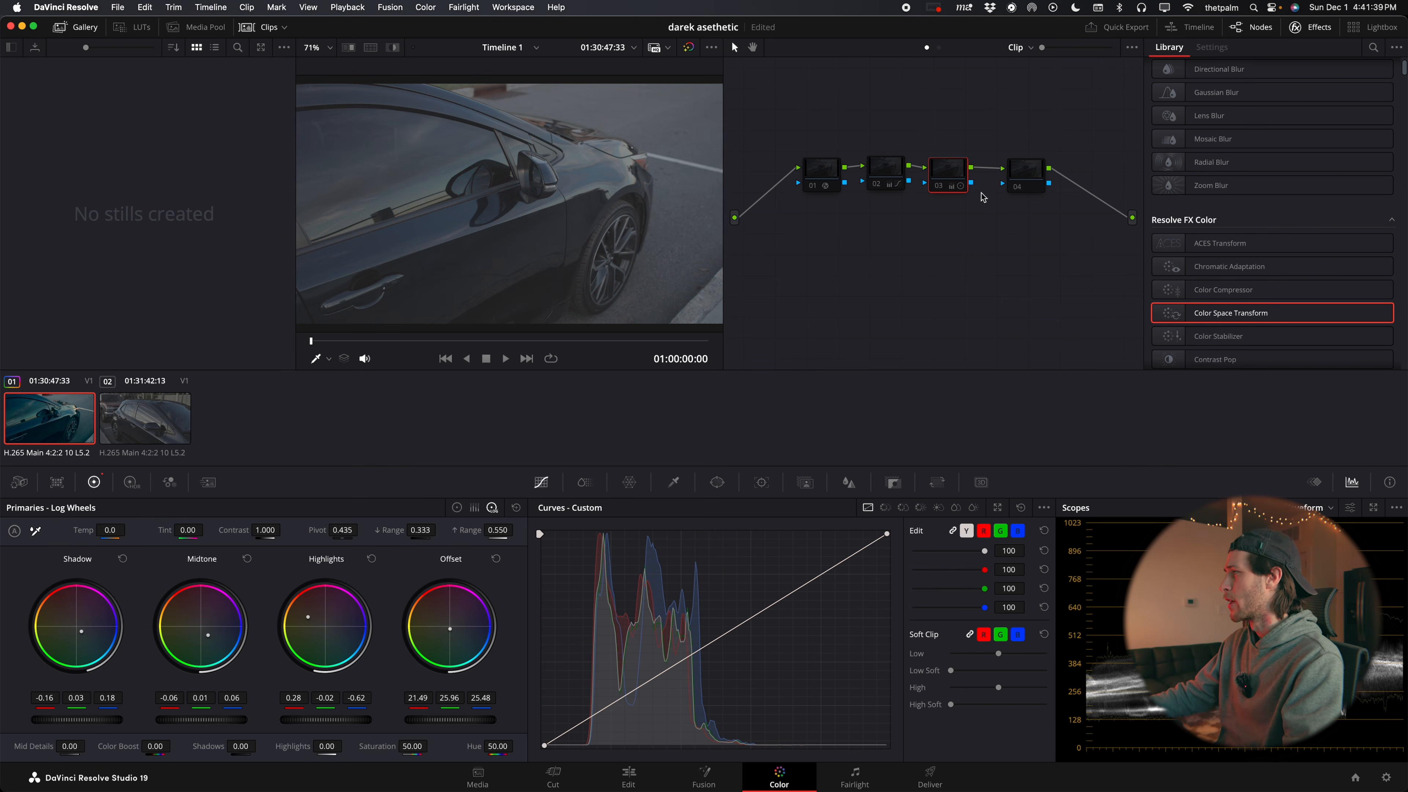
With all nodes disabled, re-enable nodes 01, 02 and 03 one after another to review each stage of the grade
click(820, 173)
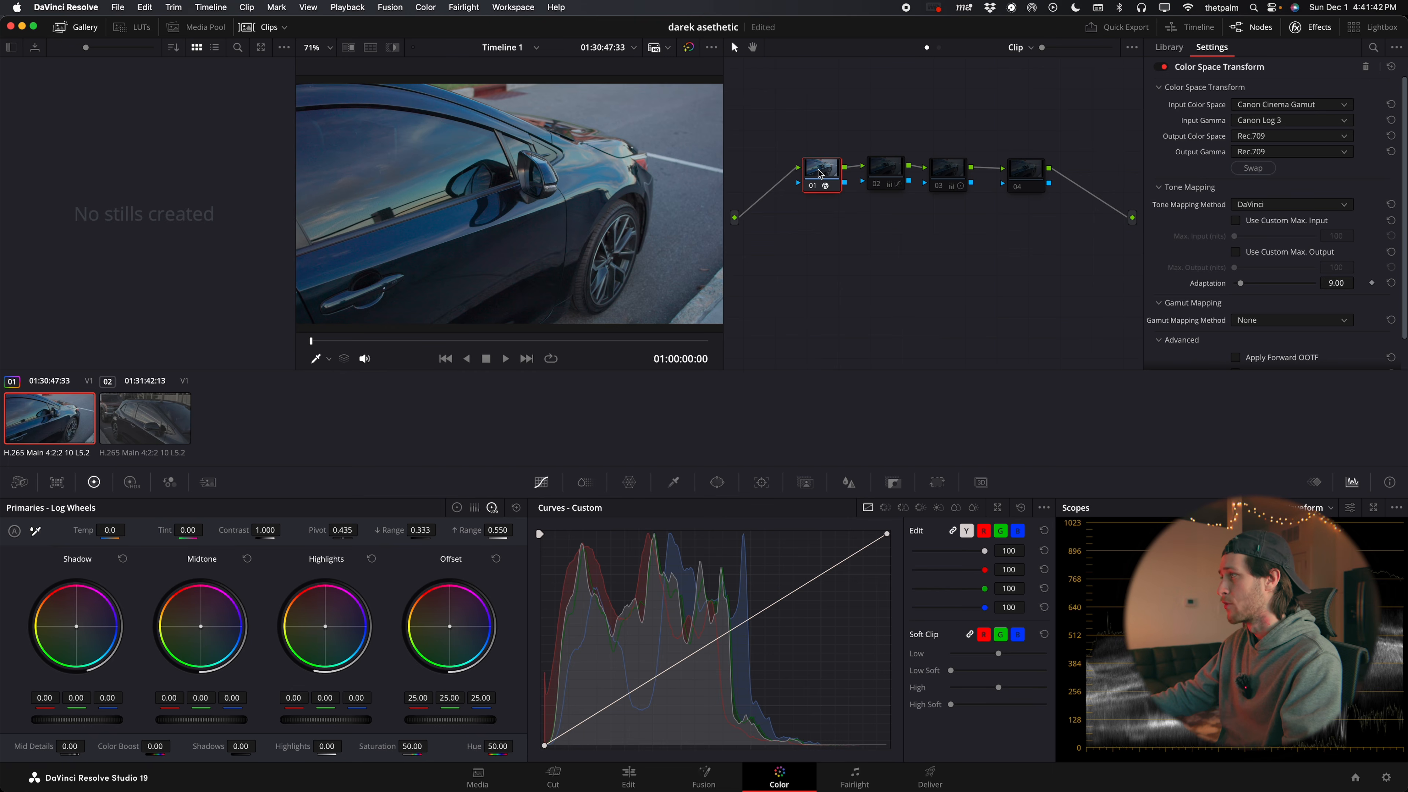
click(881, 172)
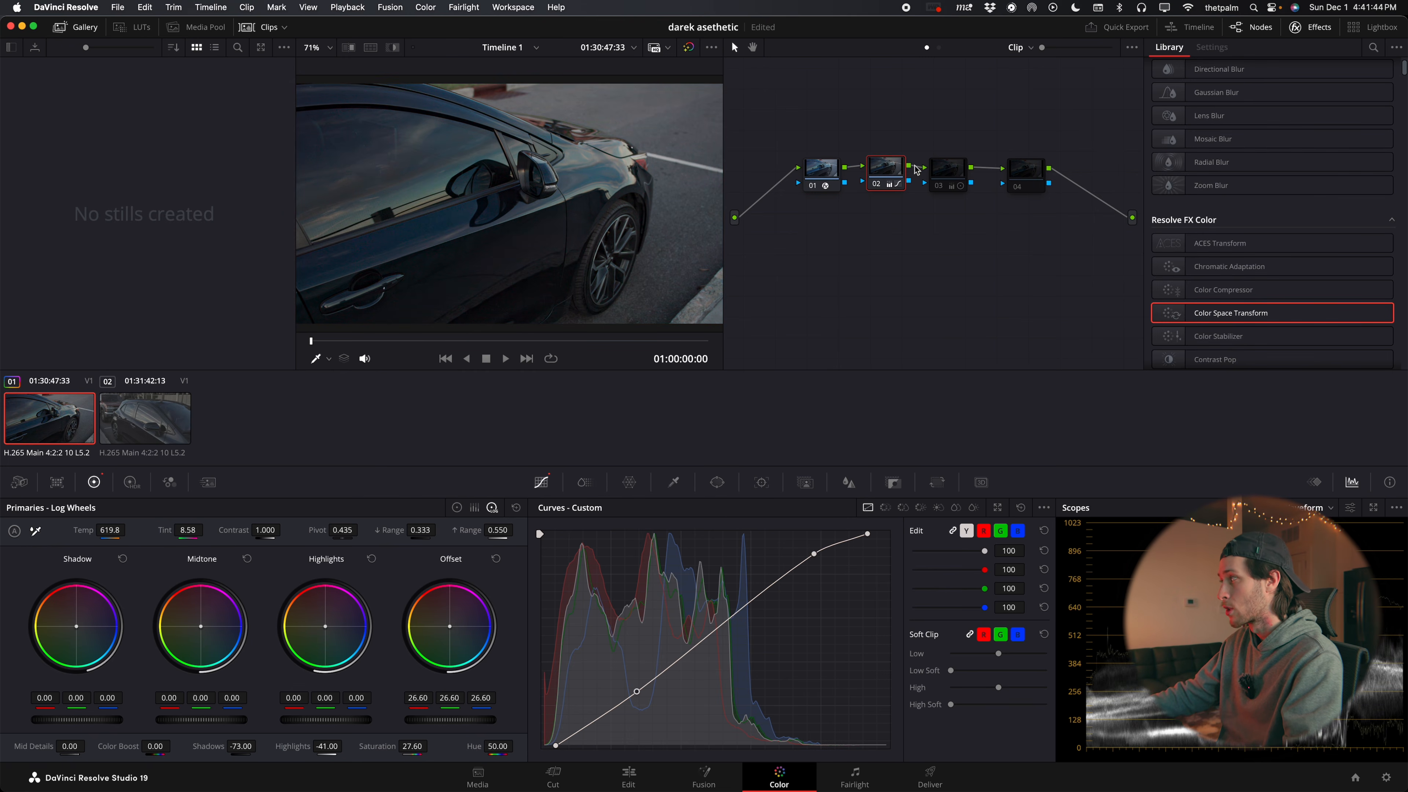
click(945, 168)
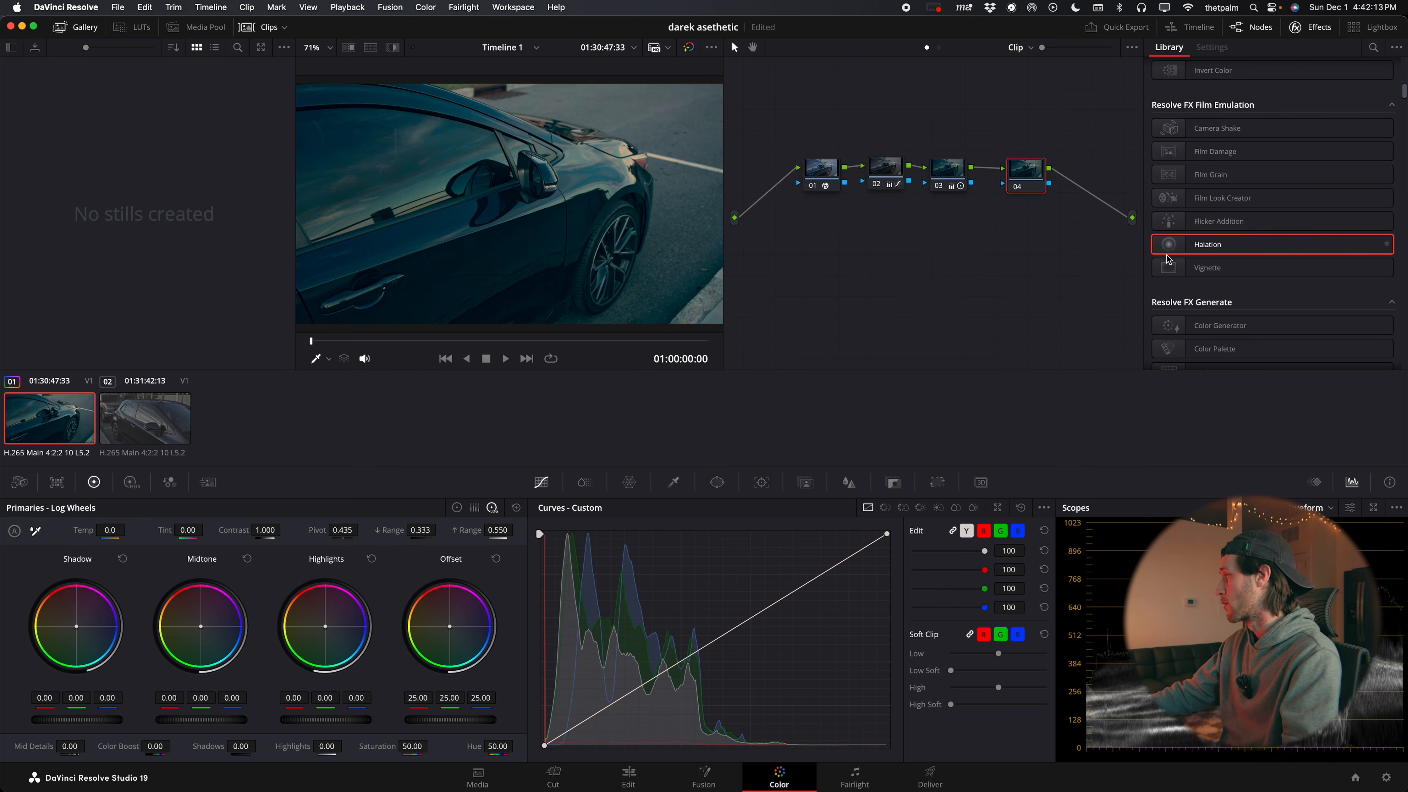
Apply Halation to node 04 with Dye Layer Reflections Strength 0.690, Gamma 1.546, Saturation 1.477 and Spread 0.628
drag(1166, 256, 1025, 173)
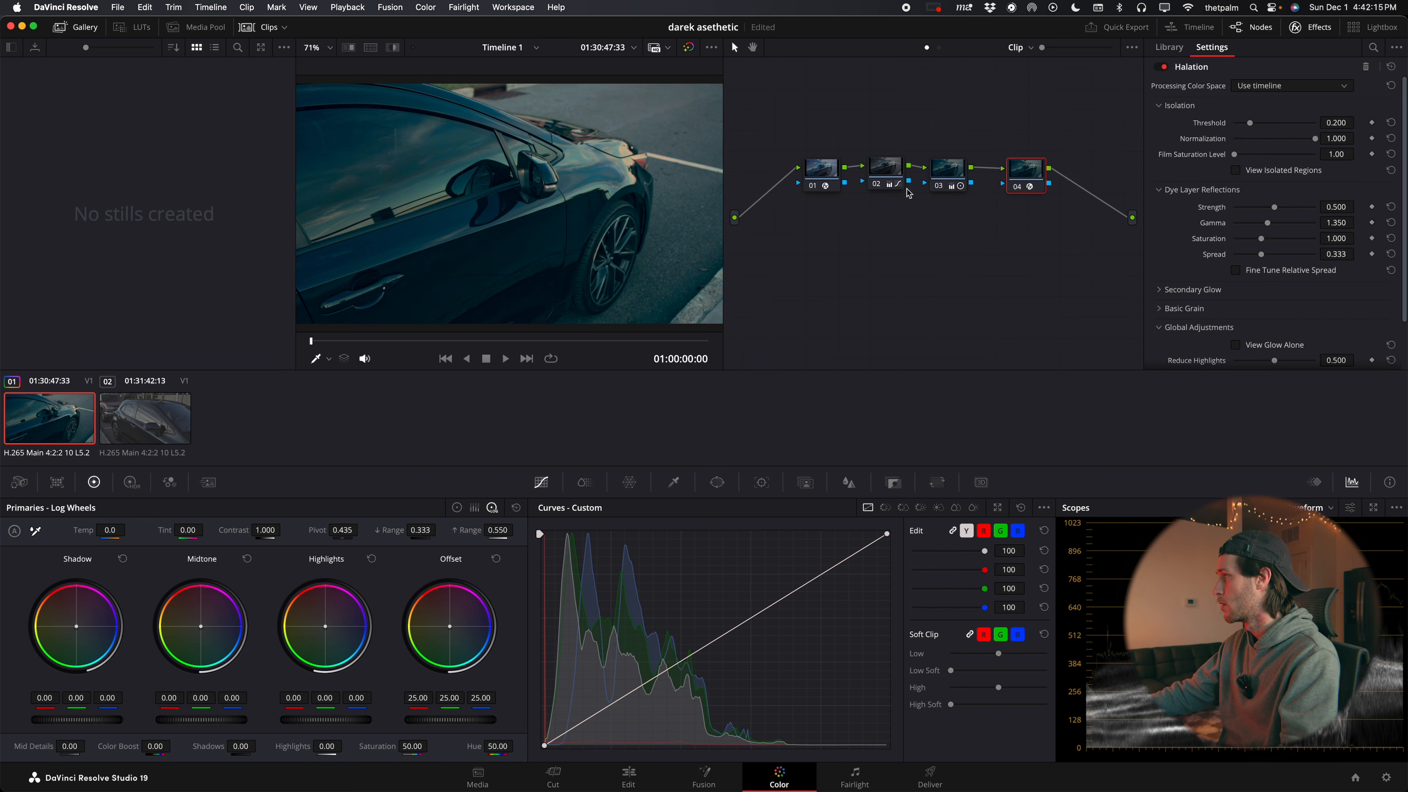
drag(1286, 207, 1289, 207)
drag(1261, 238, 1290, 257)
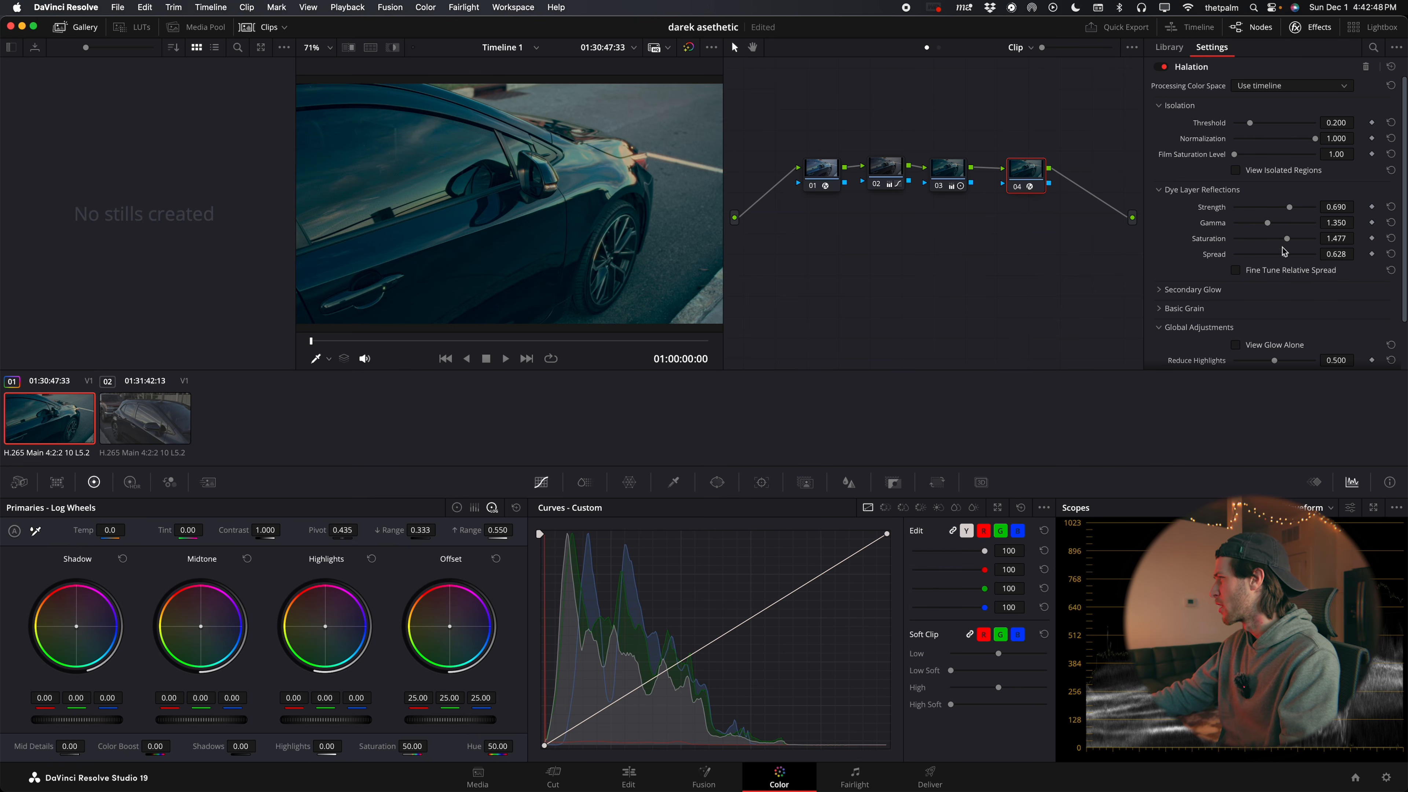
drag(1268, 223, 1271, 223)
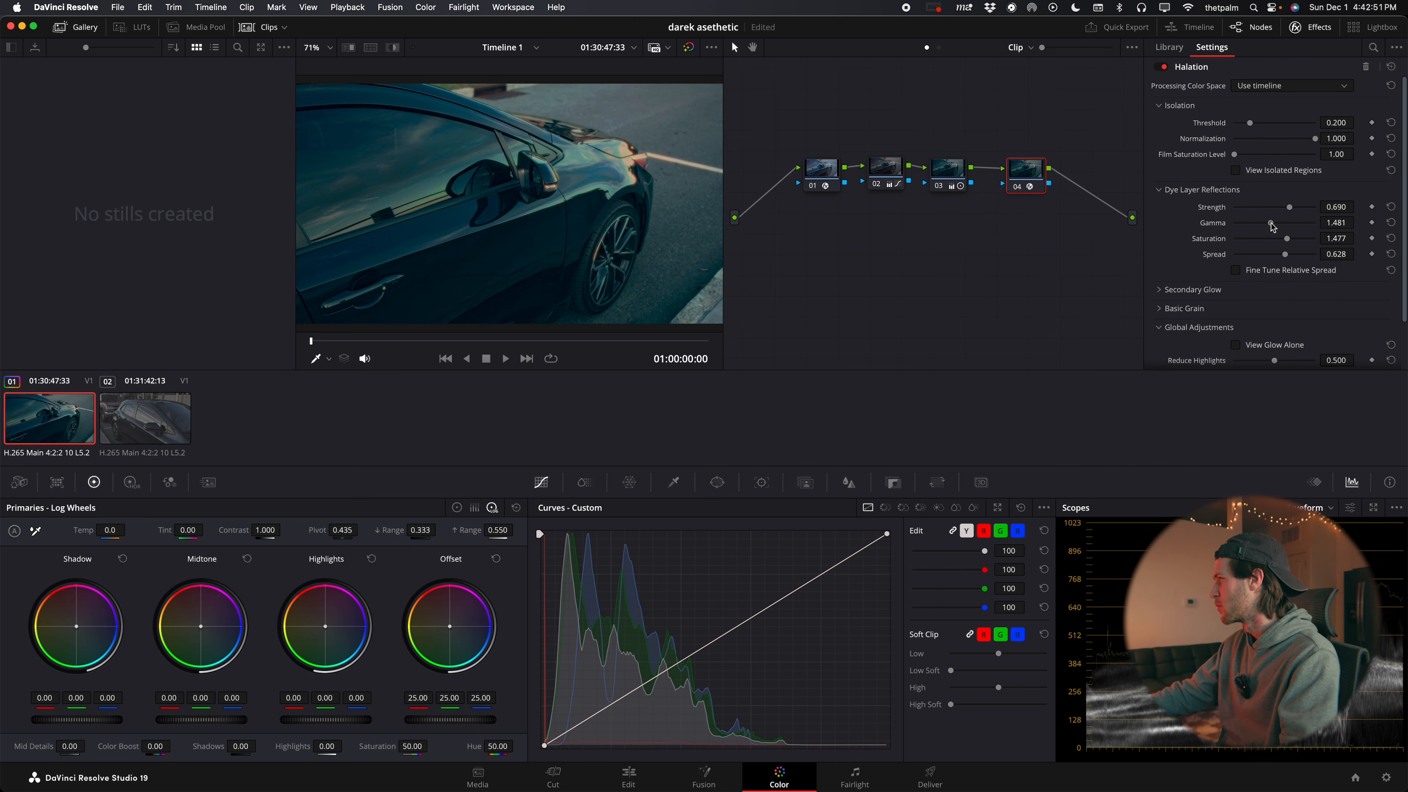
Set the Halation's Secondary Glow to Strength 0.341, Gamma 1.068 and Spread 0.822
click(1184, 290)
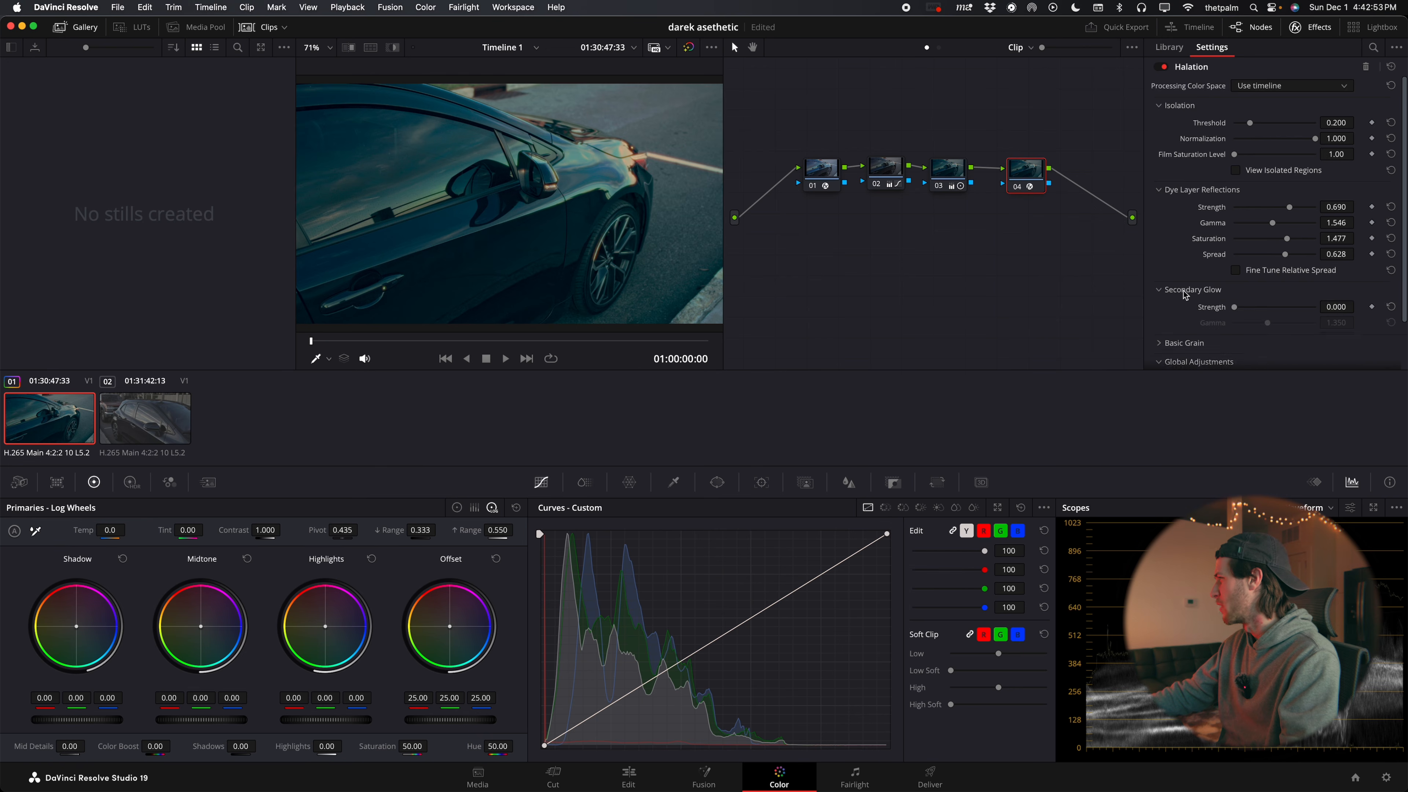
scroll(1186, 294, down, 3)
mouse_move(1279, 232)
mouse_down()
mouse_move(1262, 233)
mouse_move(1261, 253)
mouse_up()
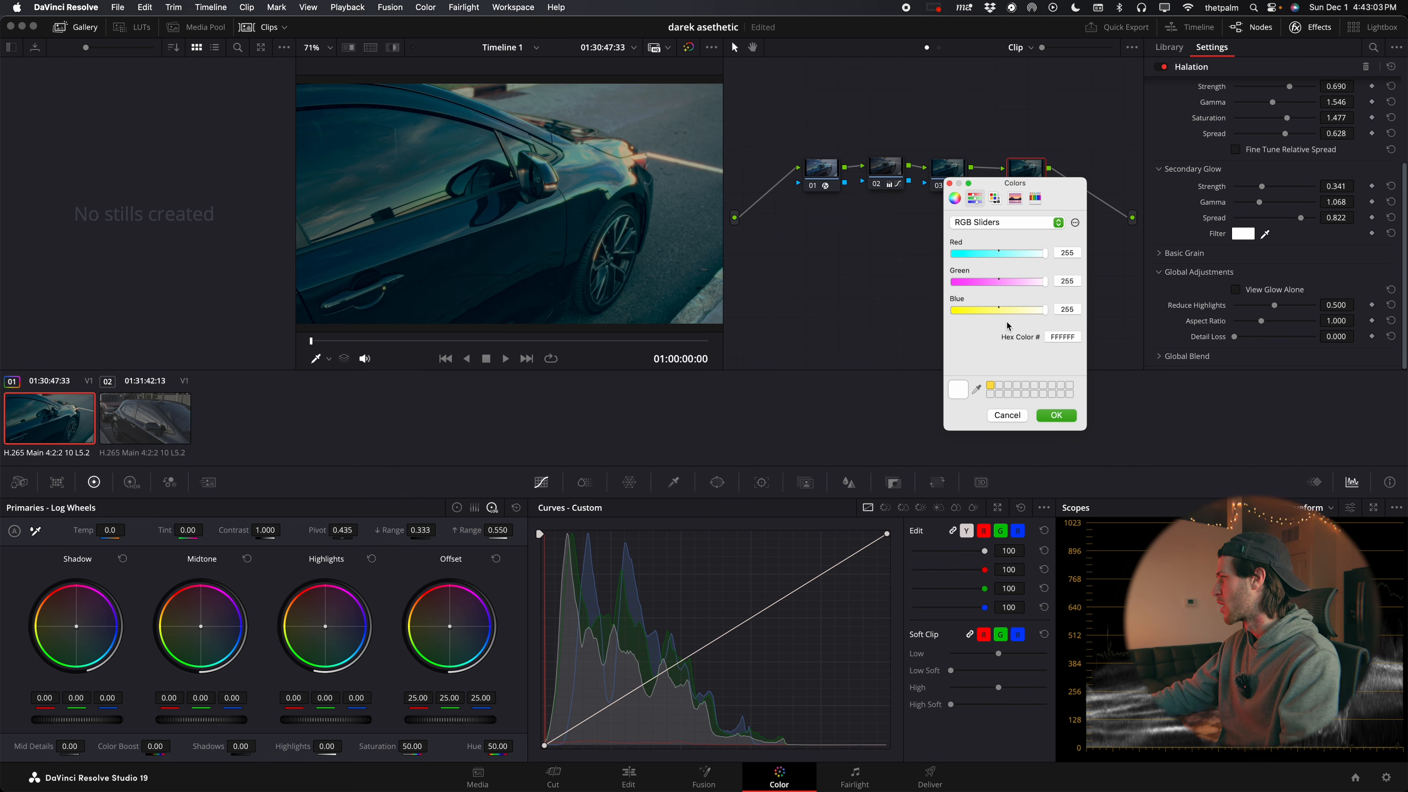
Compare the picture with the Halation node 04 off and on, and open the second car clip
click(1030, 311)
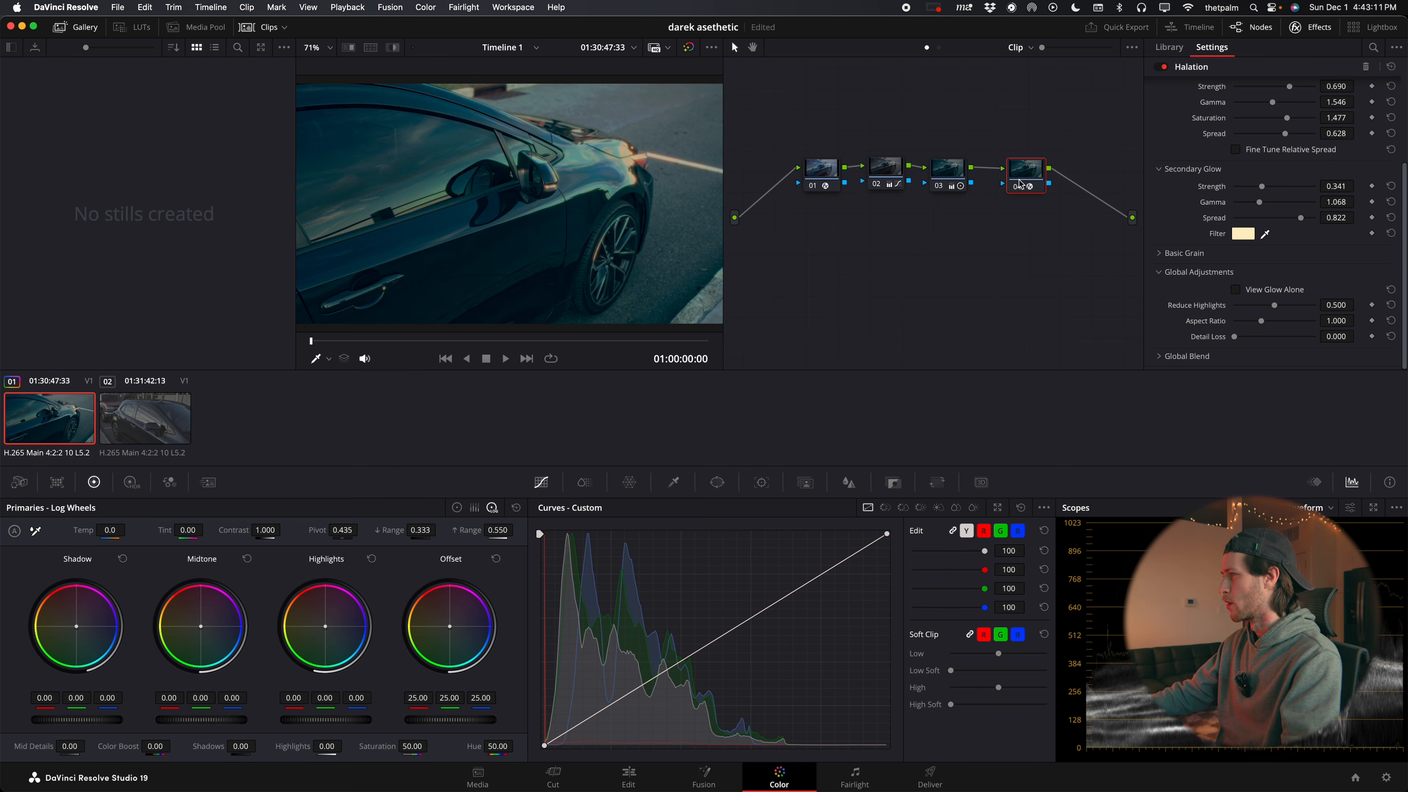
key(super+d)
key(super+d)
key(super+d)
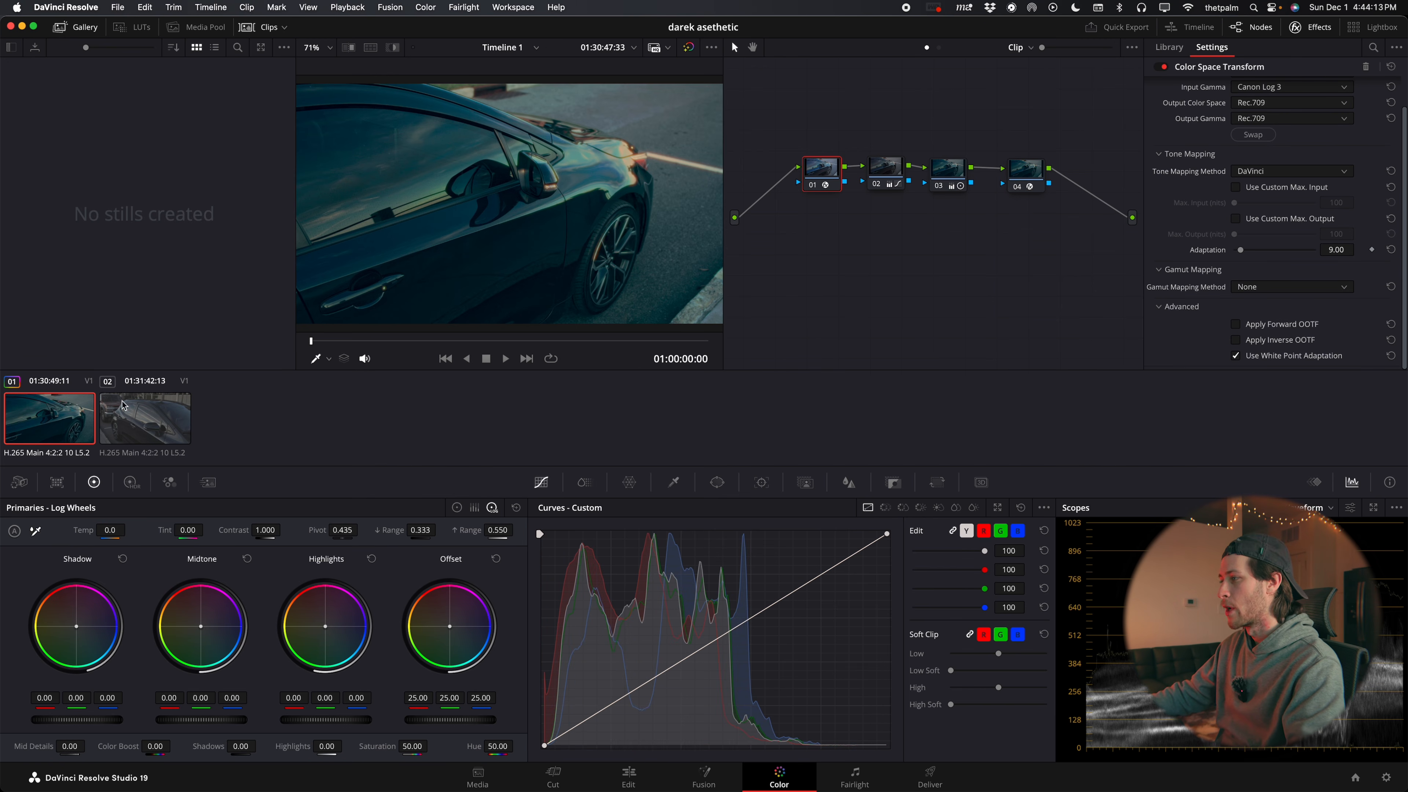
click(137, 421)
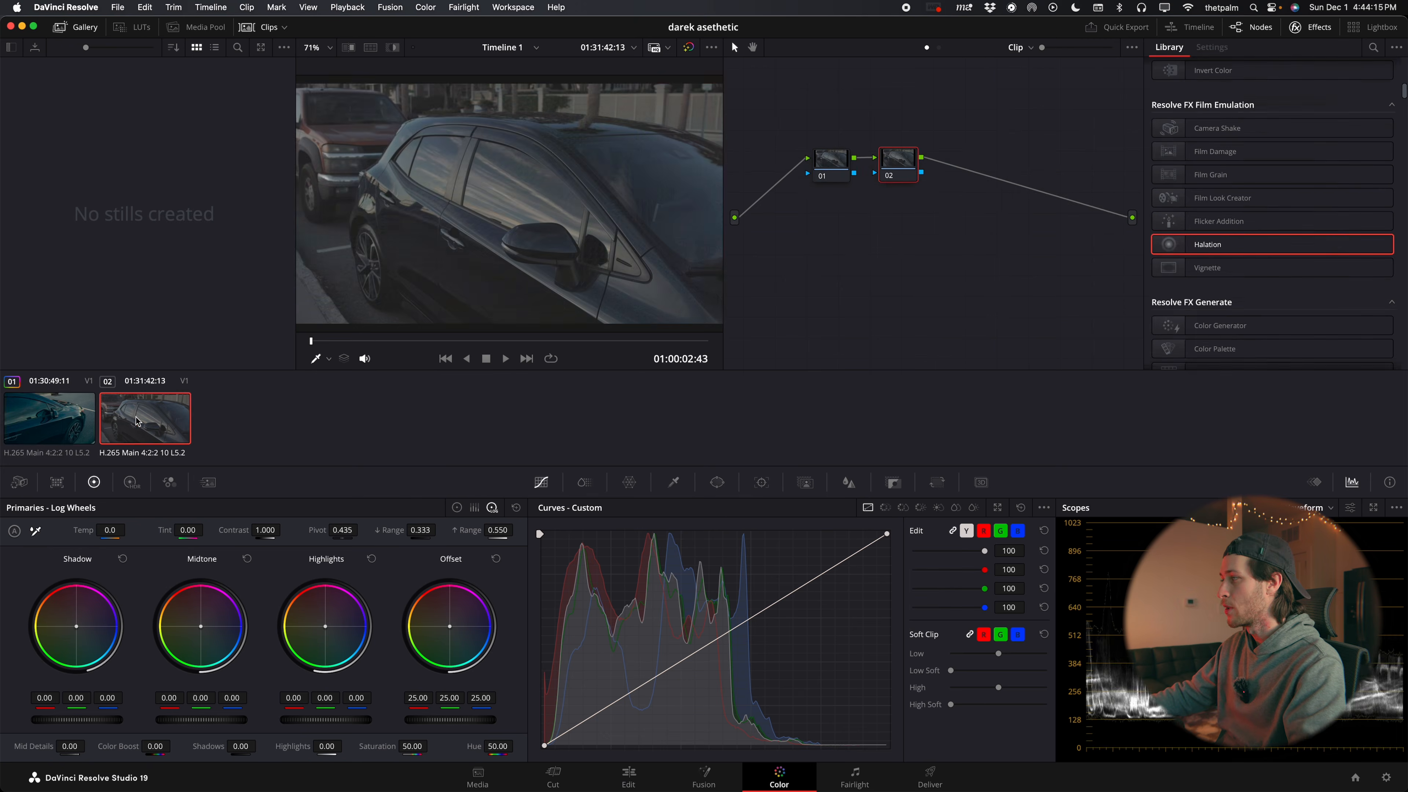